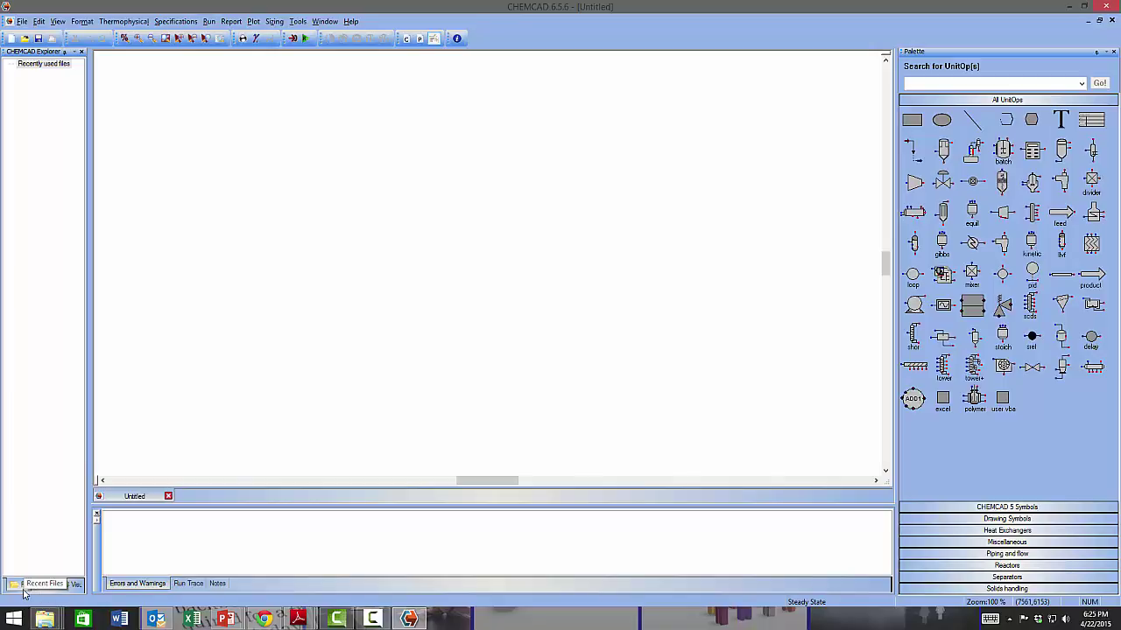
Widen the CHEMCAD Explorer pane until its labels are readable and show the simulation tree
left_click(21, 592)
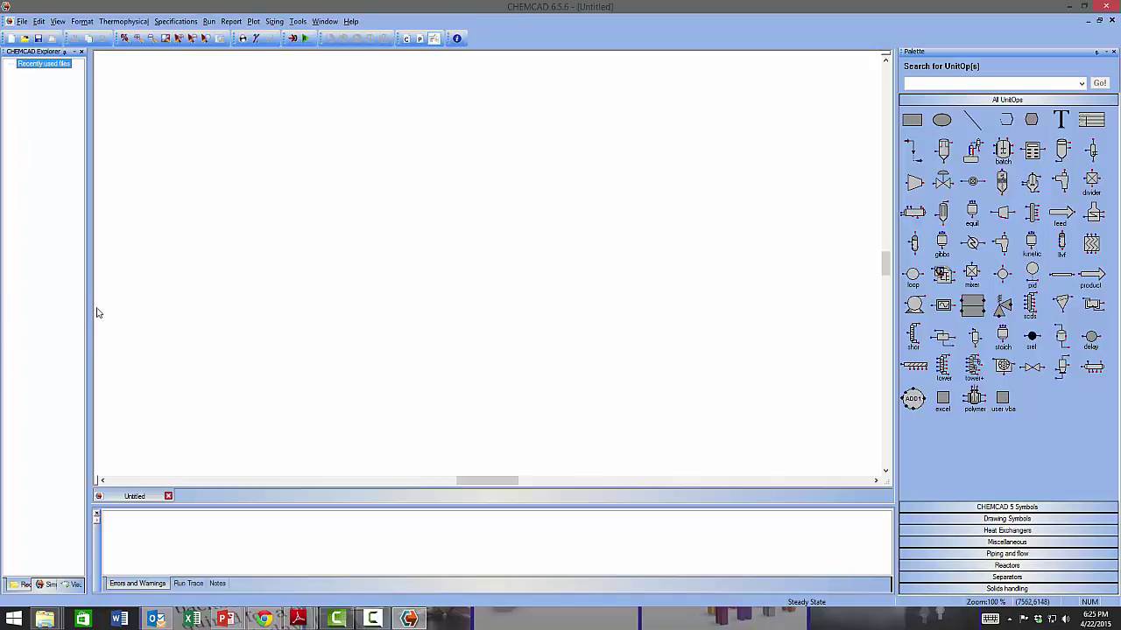
left_click_drag(88, 306, 157, 312)
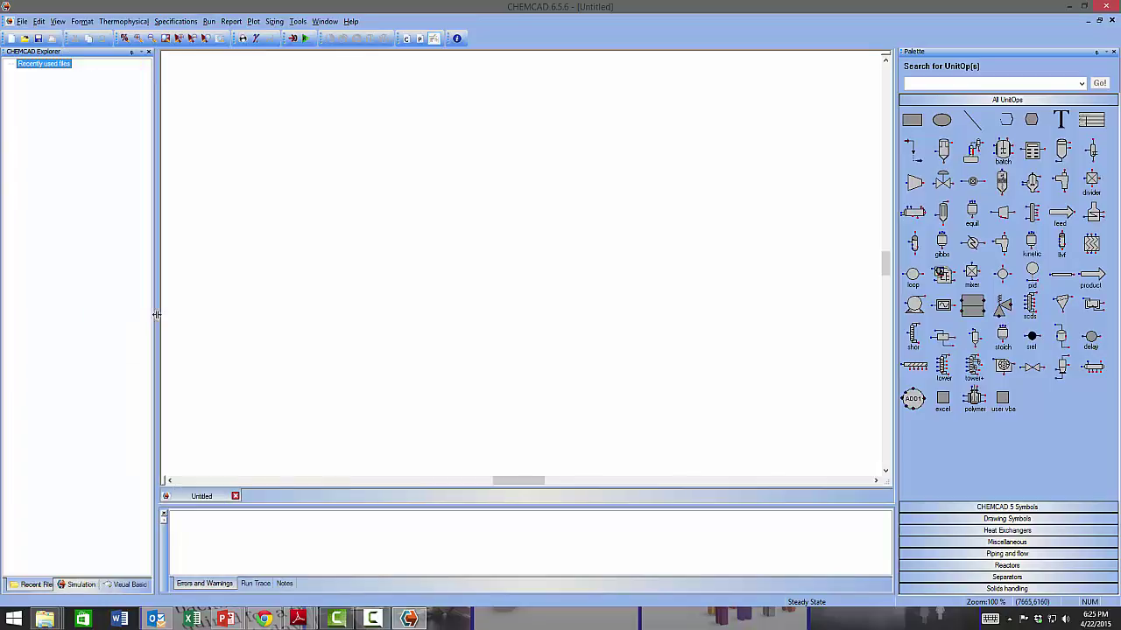
left_click(92, 585)
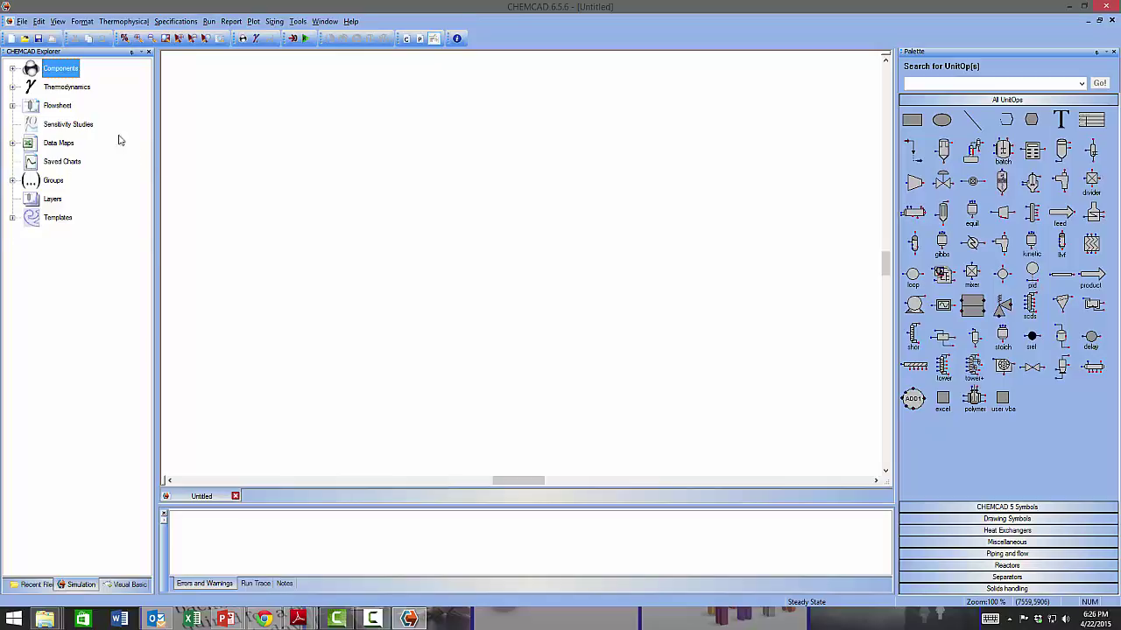
Switch the simulation tree to small icons and adjust the Explorer pane's width so all its labels fit
right_click(57, 128)
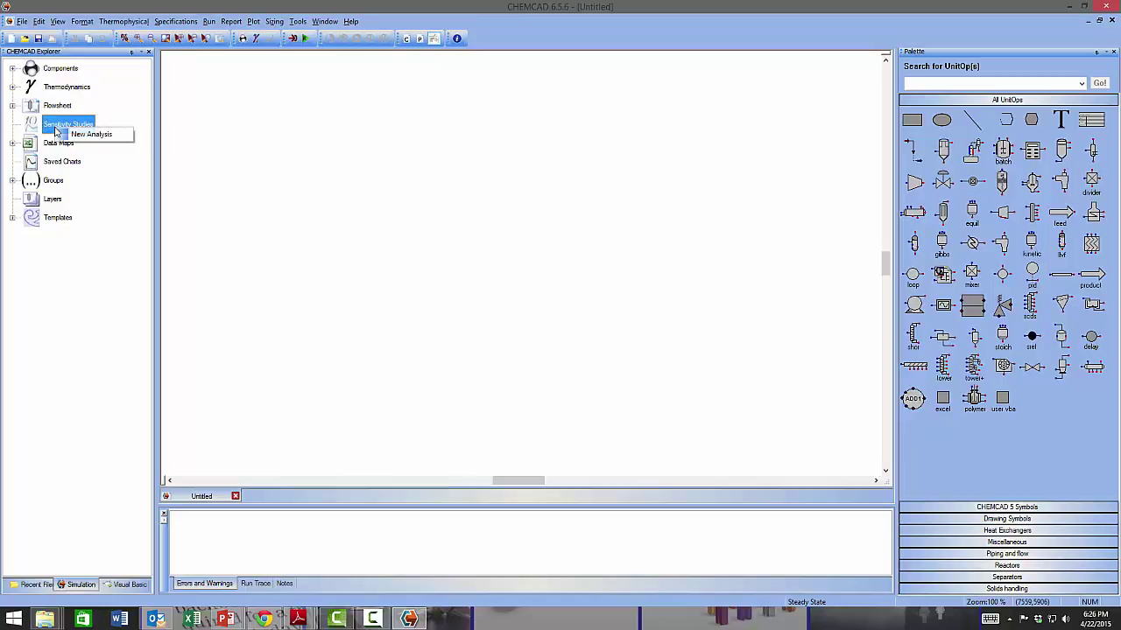
right_click(97, 205)
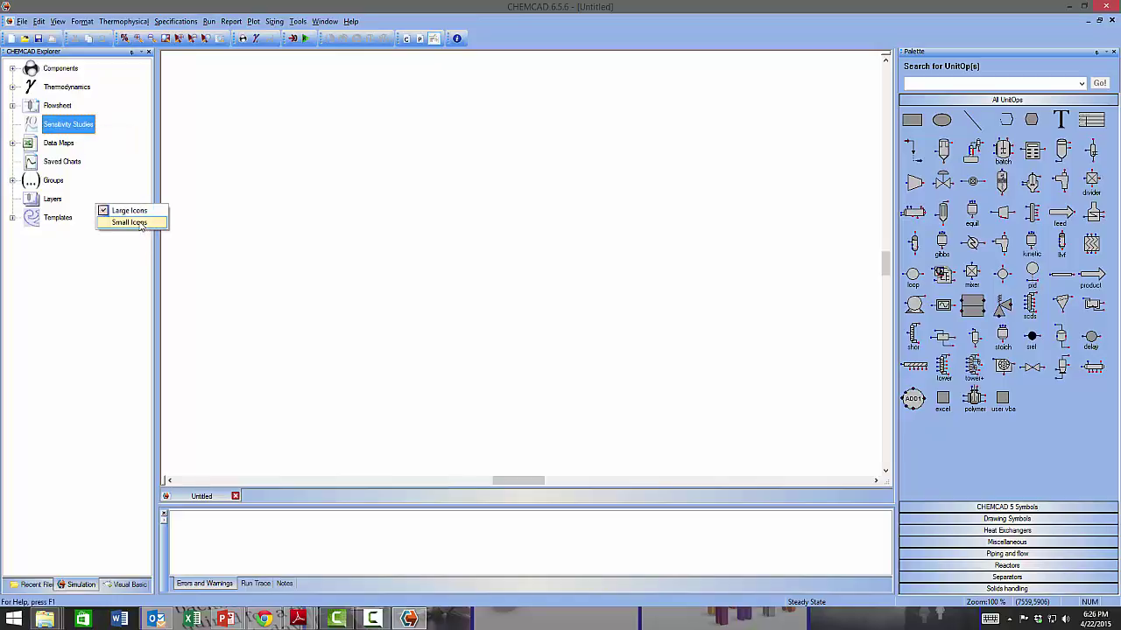
left_click(140, 224)
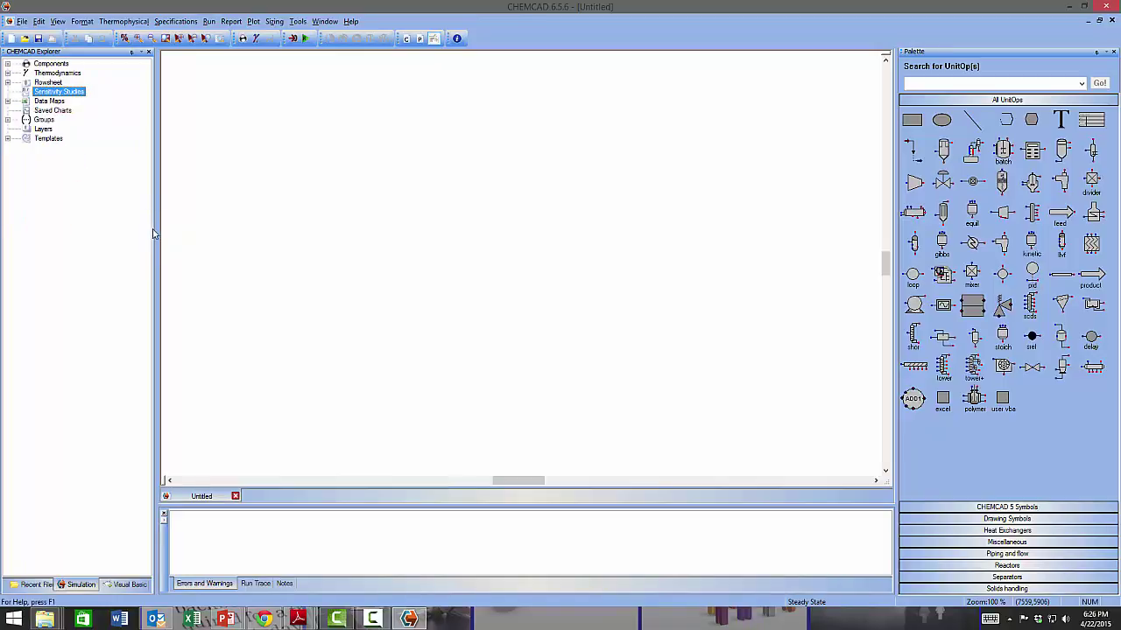
left_click_drag(152, 234, 89, 208)
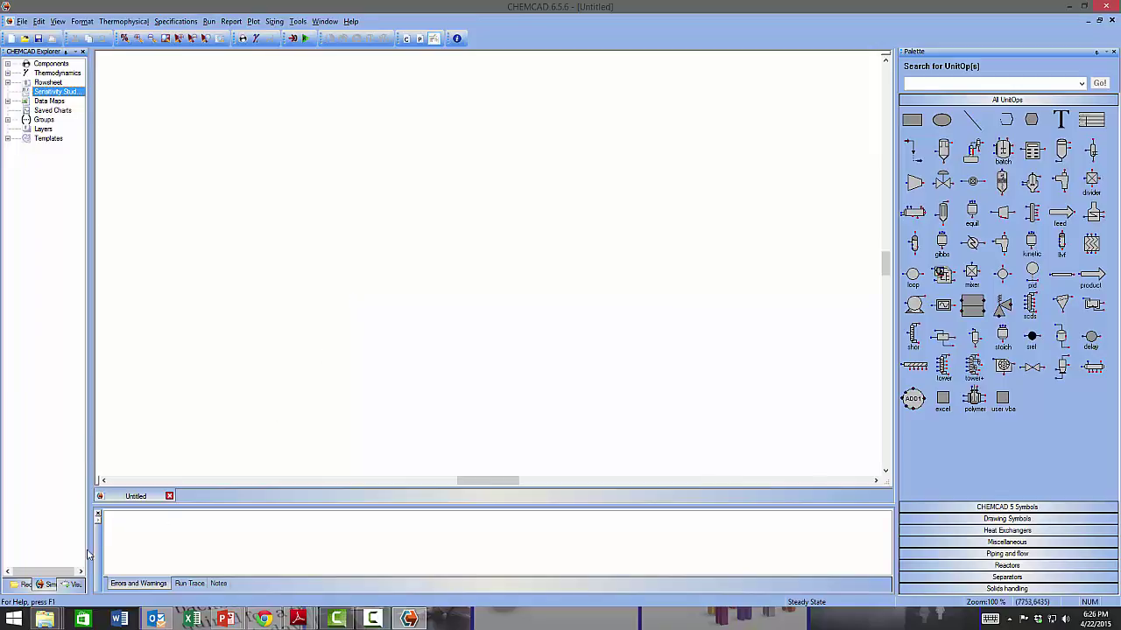
left_click_drag(89, 439, 184, 444)
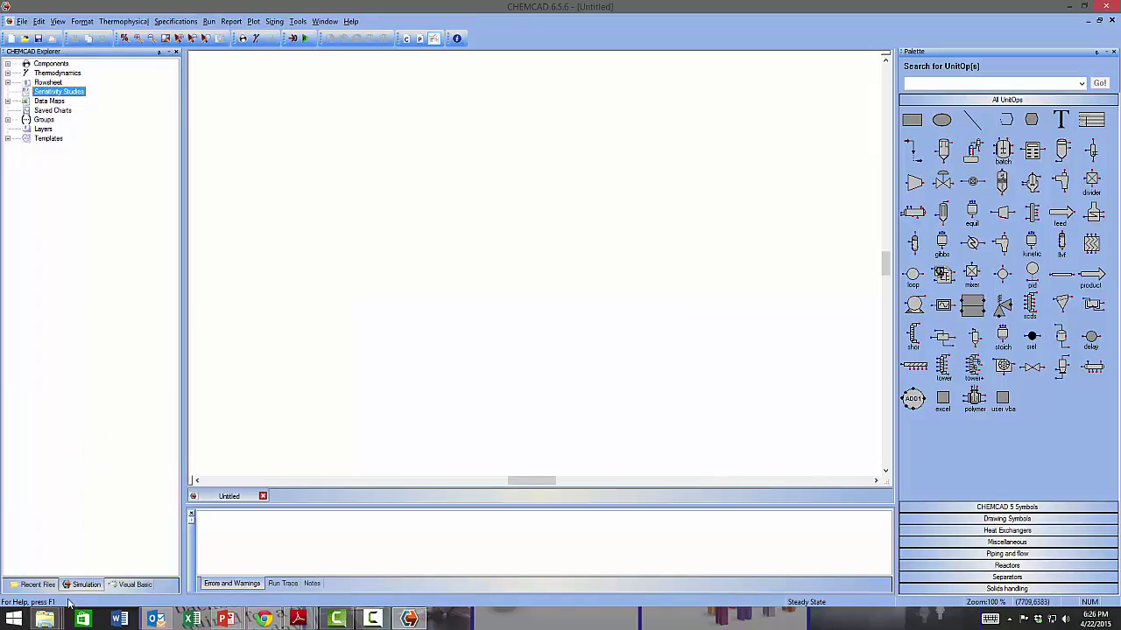
View the Visual Basic project tree, then the run trace and notes of the message pane
left_click(136, 585)
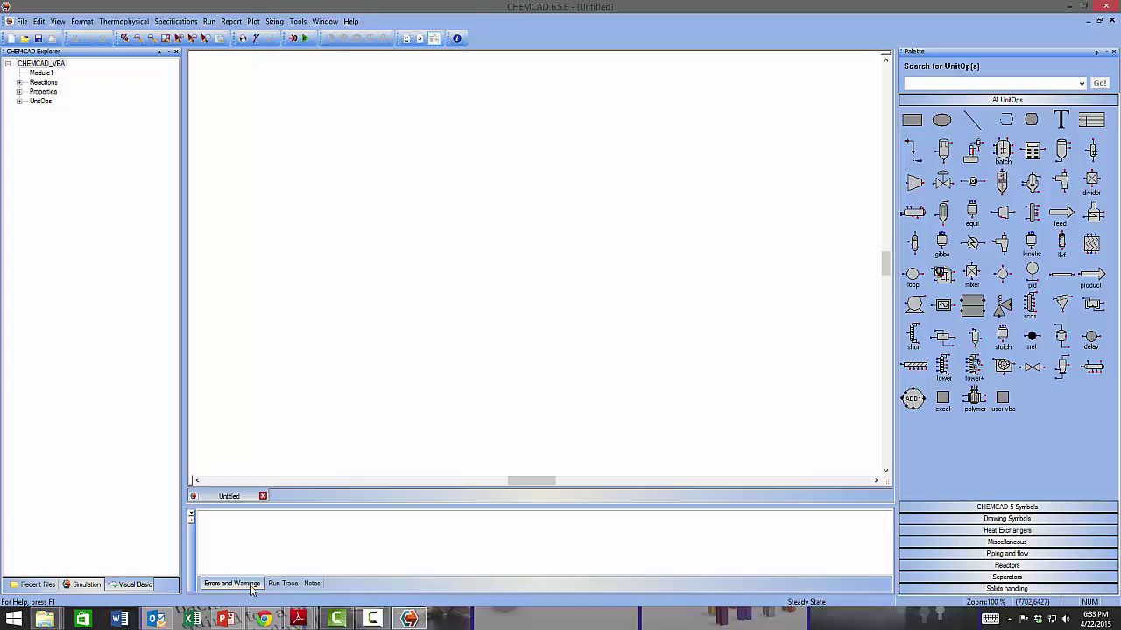
left_click(278, 585)
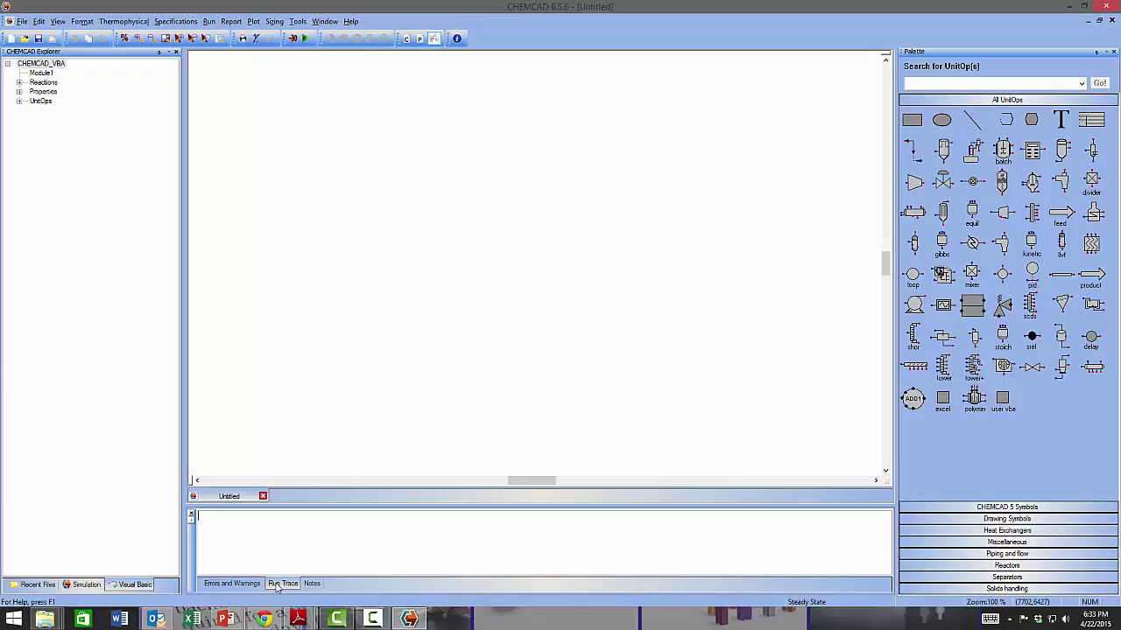
left_click(310, 584)
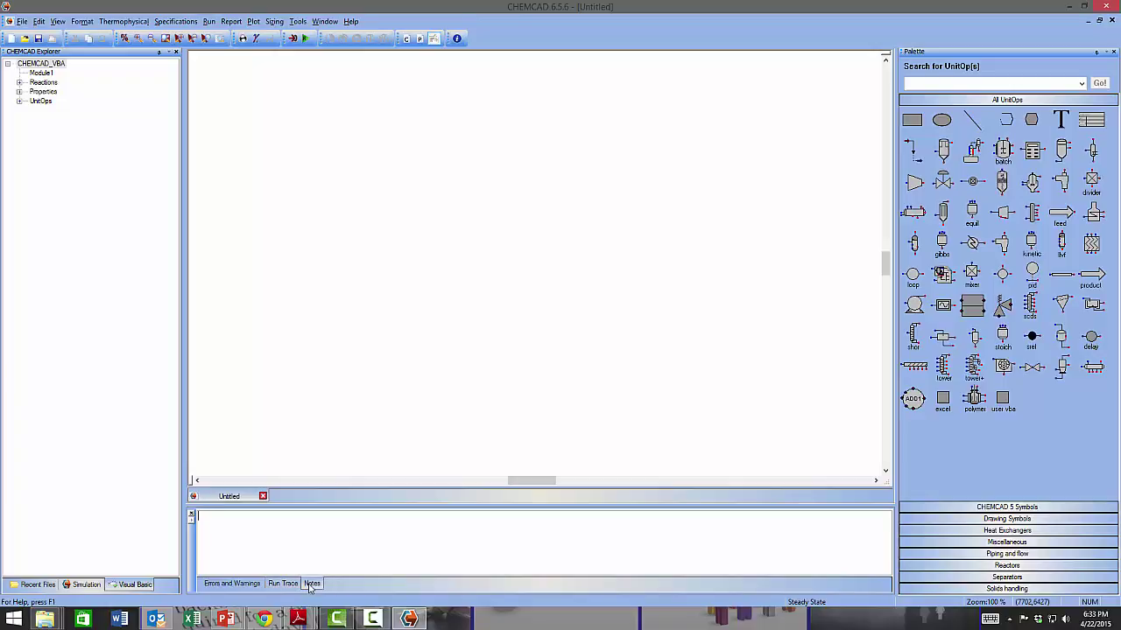
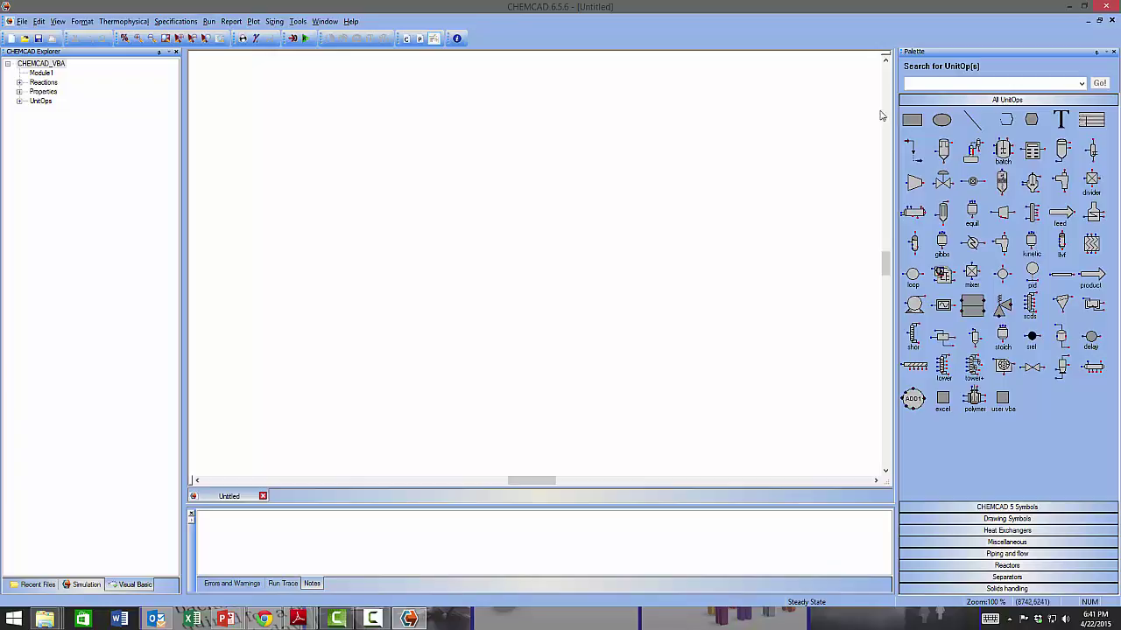
Look at the rectangle, text and stream tools among all unit operations in the palette
left_click(920, 125)
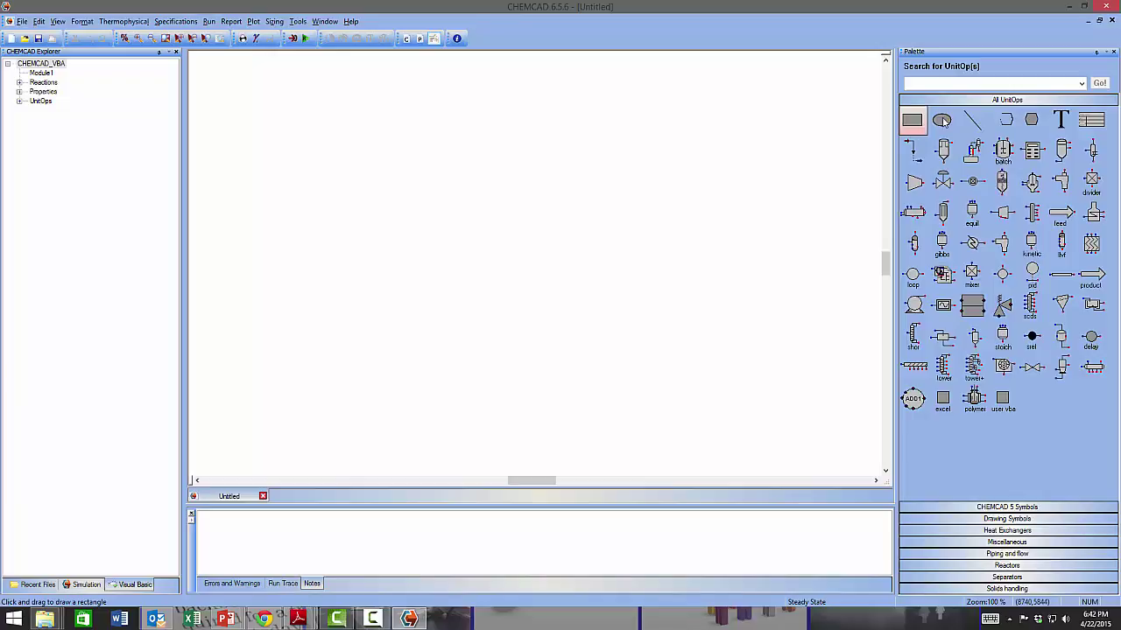
left_click(1060, 121)
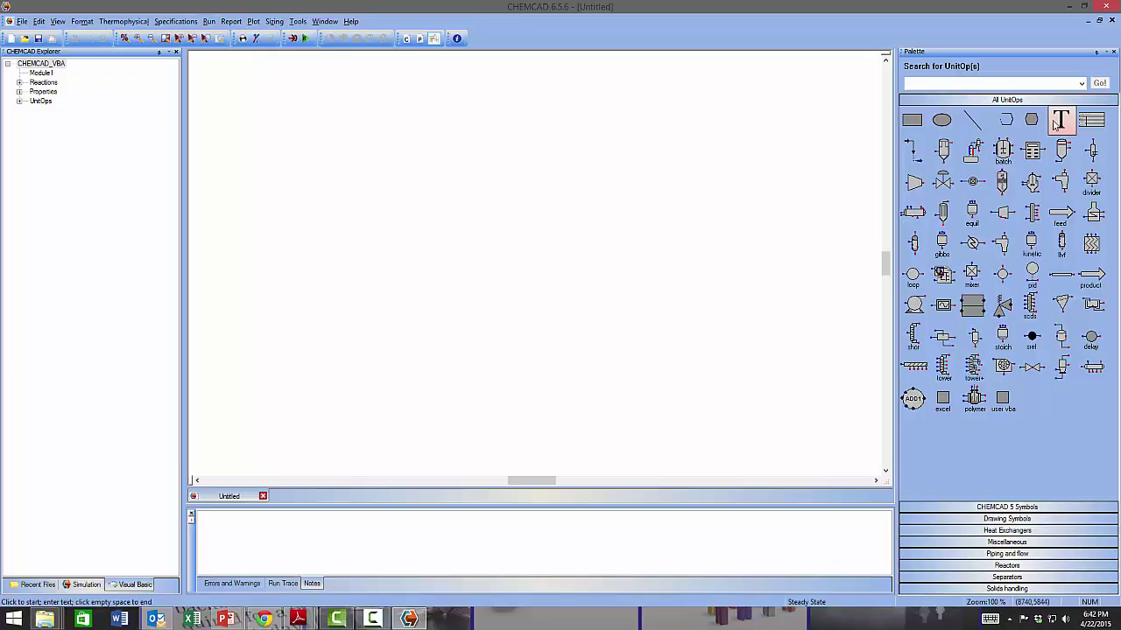
left_click(913, 154)
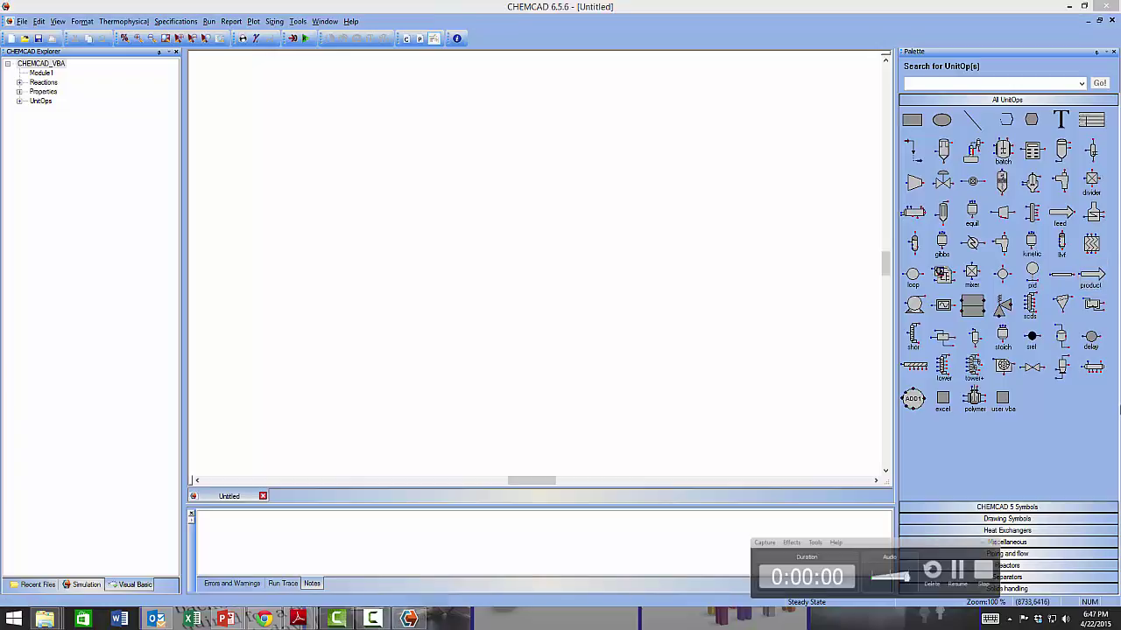
Examine each palette category in turn, from CHEMCAD 5 Symbols through Solids handling
left_click(1007, 507)
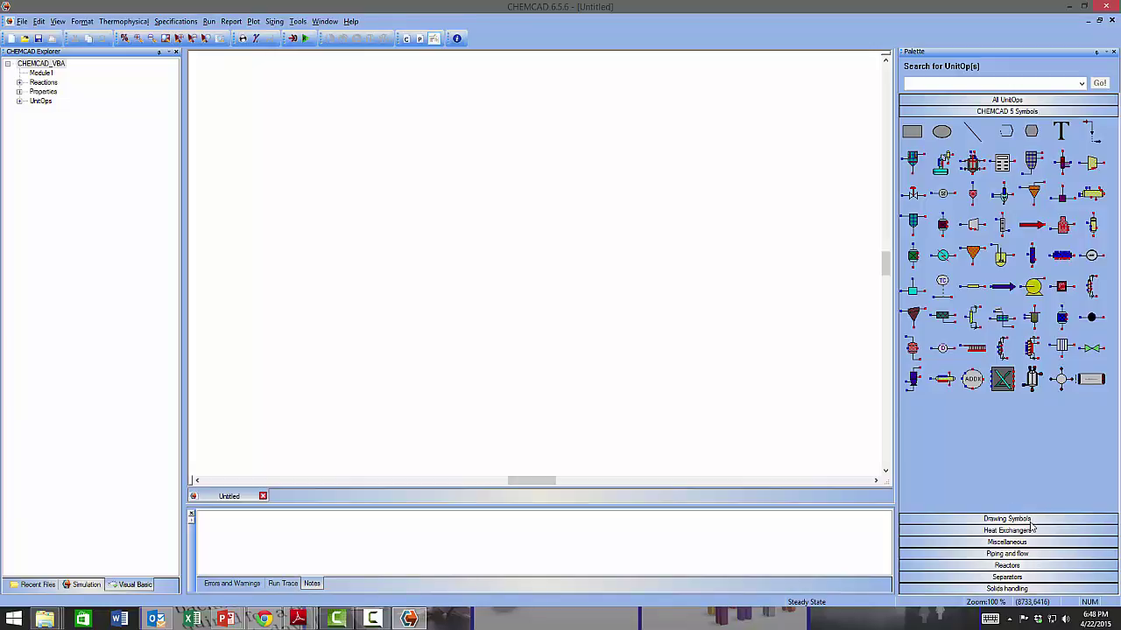
left_click(1030, 523)
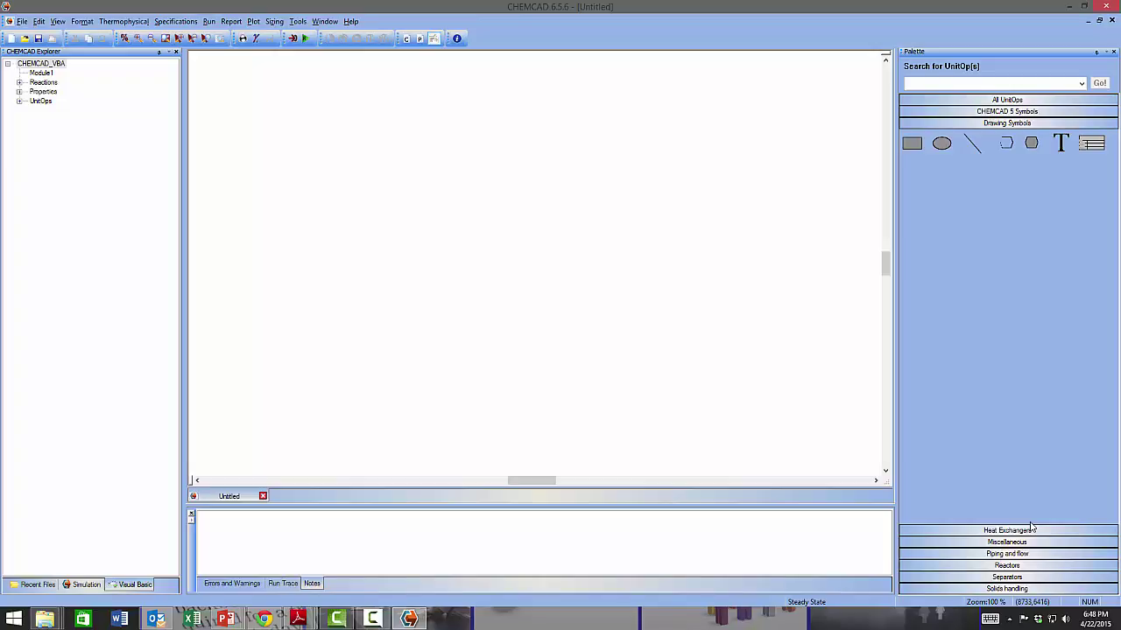
left_click(1009, 531)
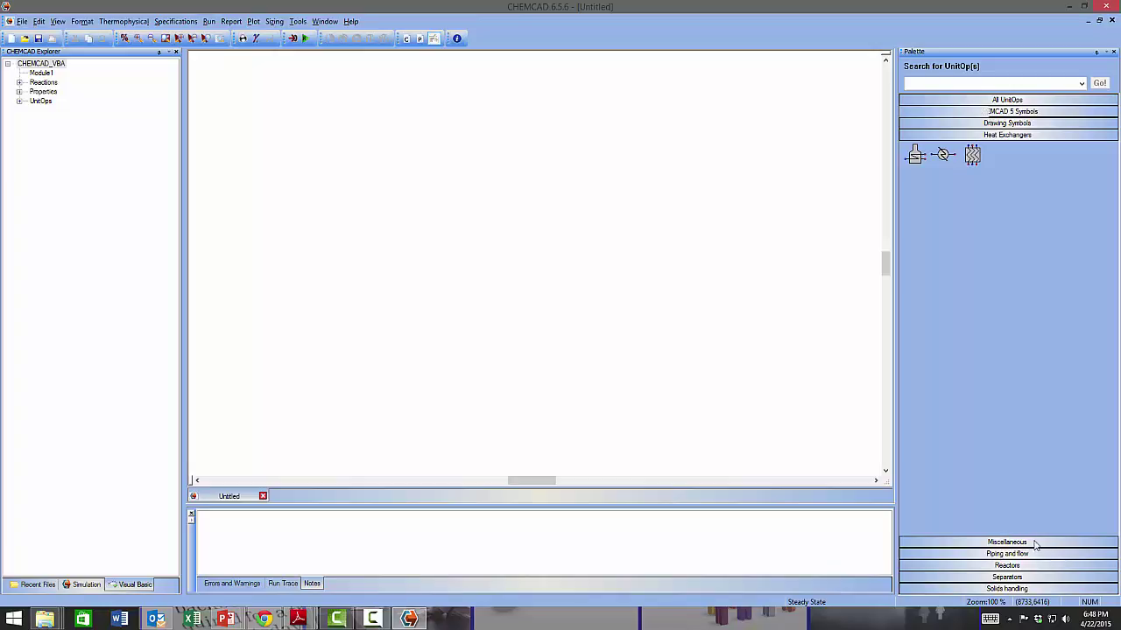
left_click(1035, 543)
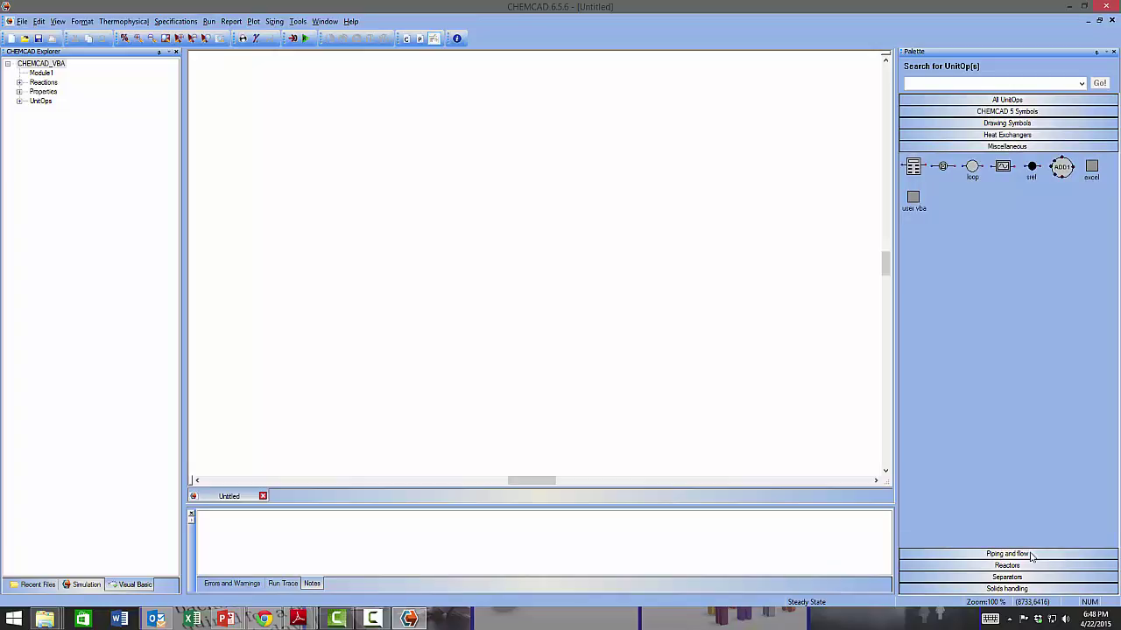
left_click(1031, 555)
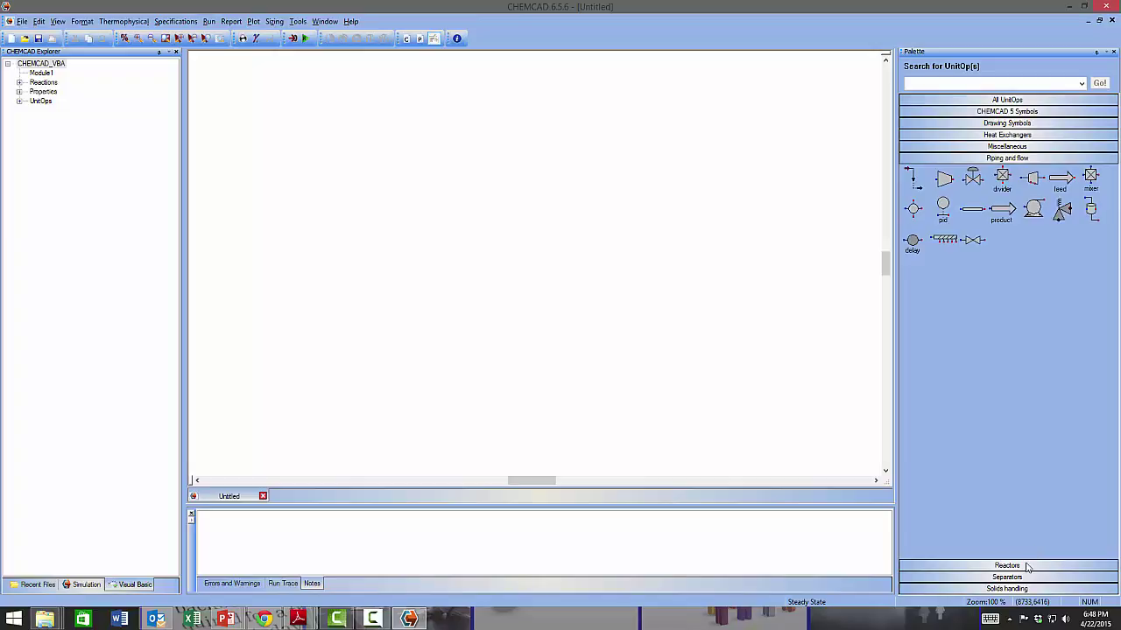
left_click(1027, 566)
left_click(1028, 577)
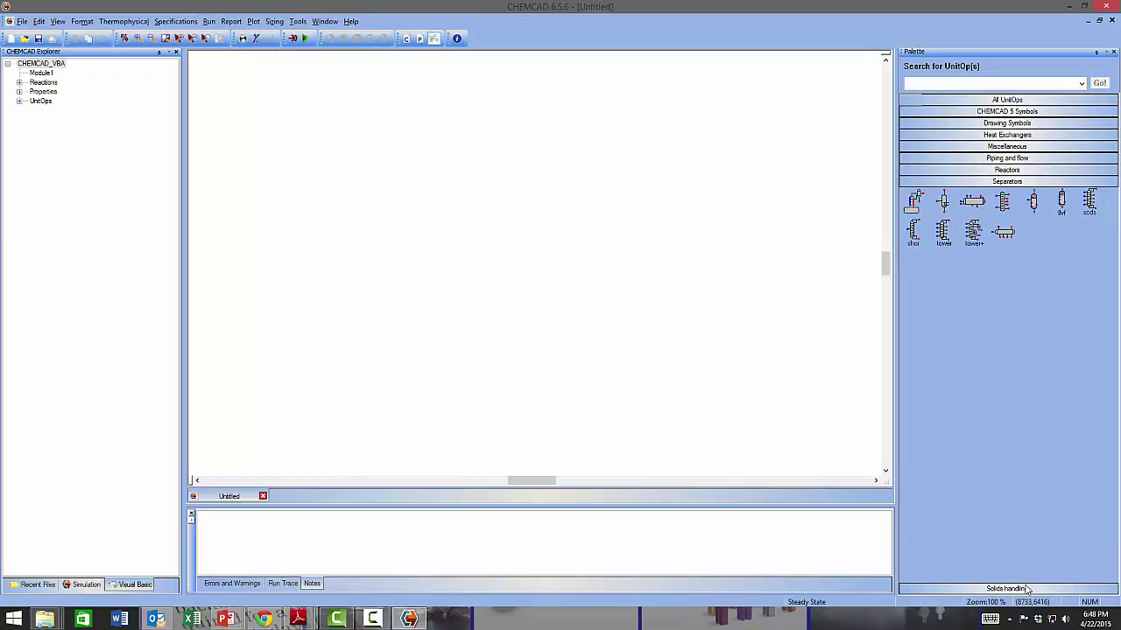
left_click(1028, 589)
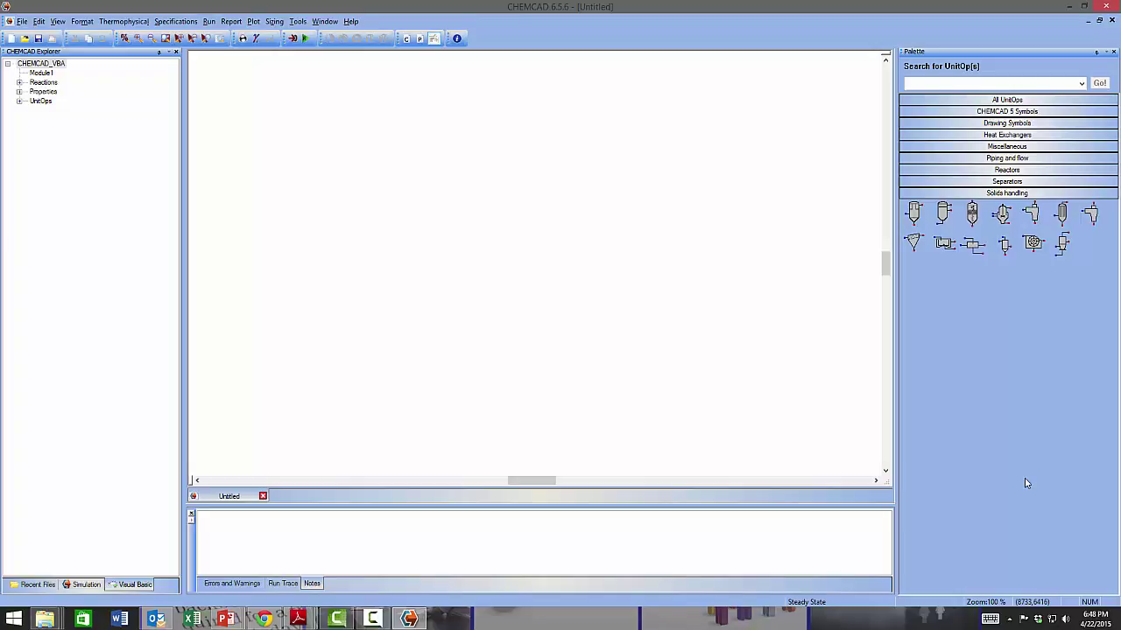
Search the palette for "heat" unit operations and examine a heat exchanger symbol among them
left_click(1004, 86)
type("heat")
left_click(1100, 83)
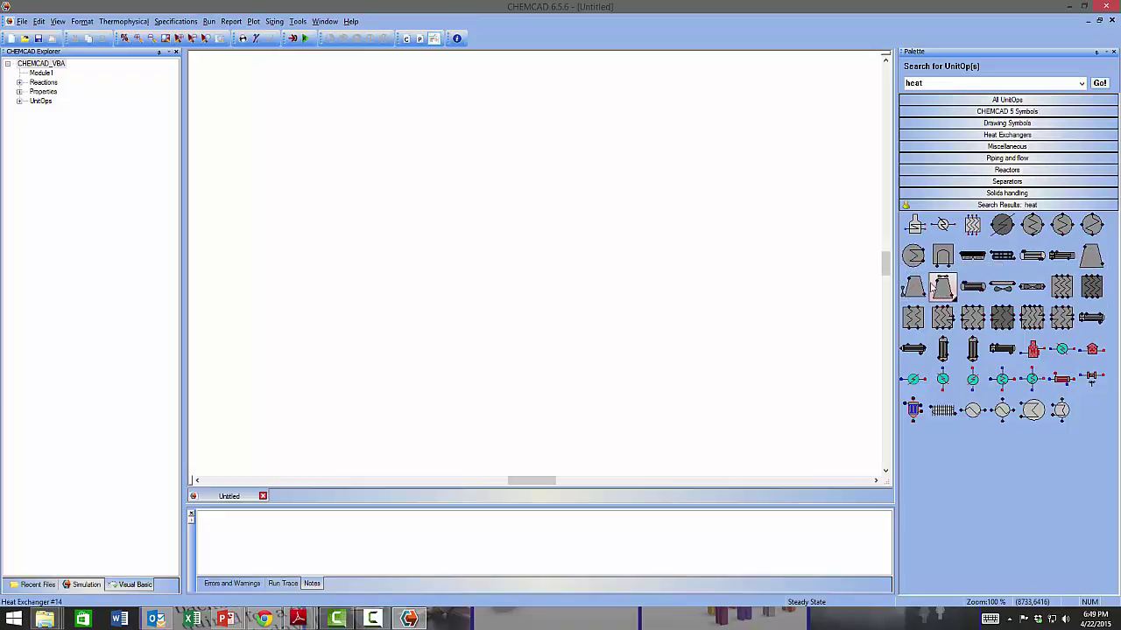
left_click(944, 287)
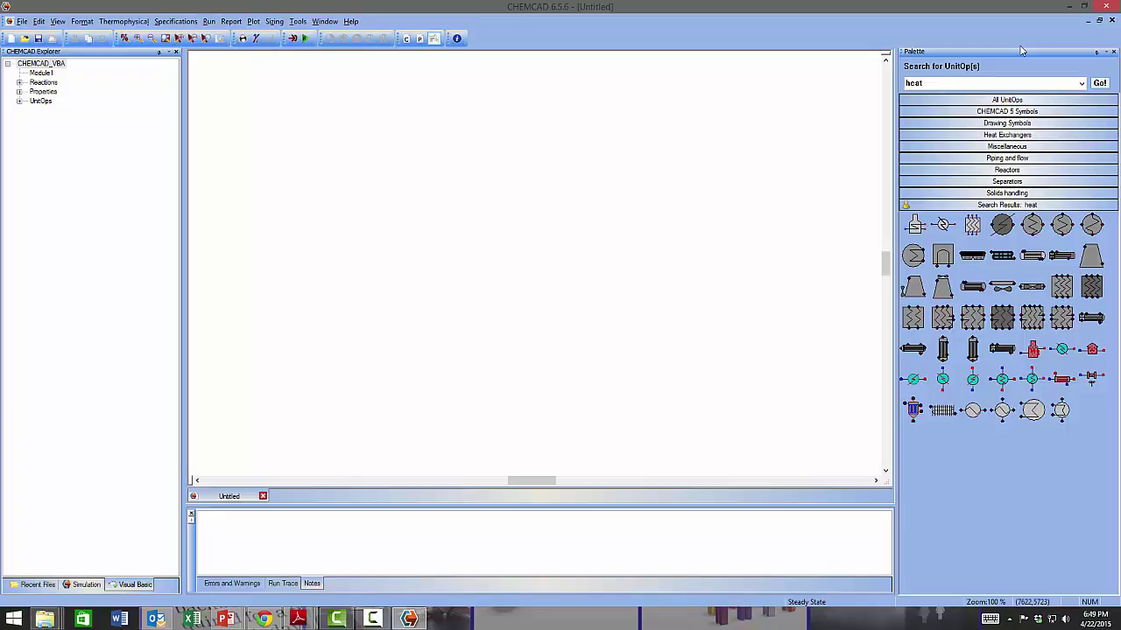
Set the unit operation palette to hide automatically when not in use
left_click(1097, 53)
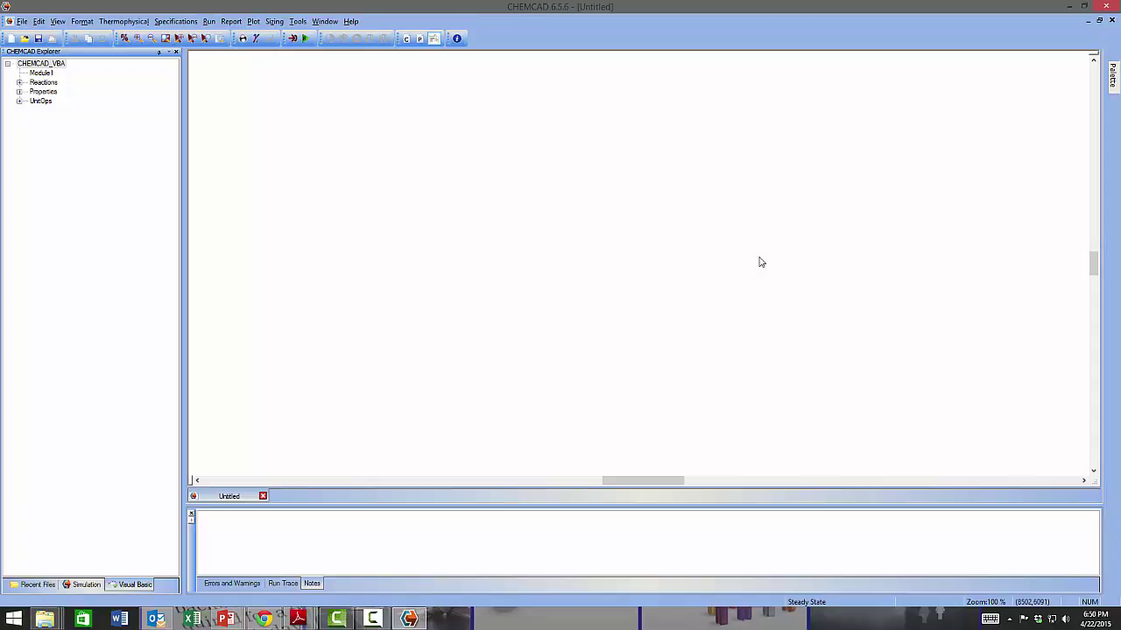
mouse_move(1117, 75)
Close the CHEMCAD Explorer pane and make it visible again
left_click(176, 53)
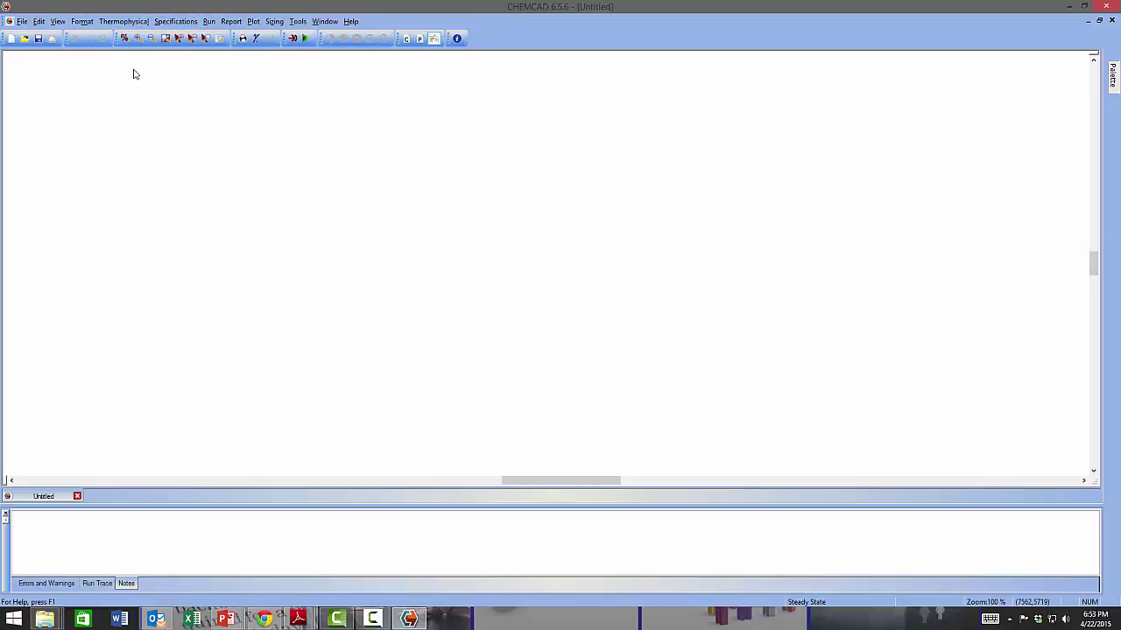
left_click(57, 21)
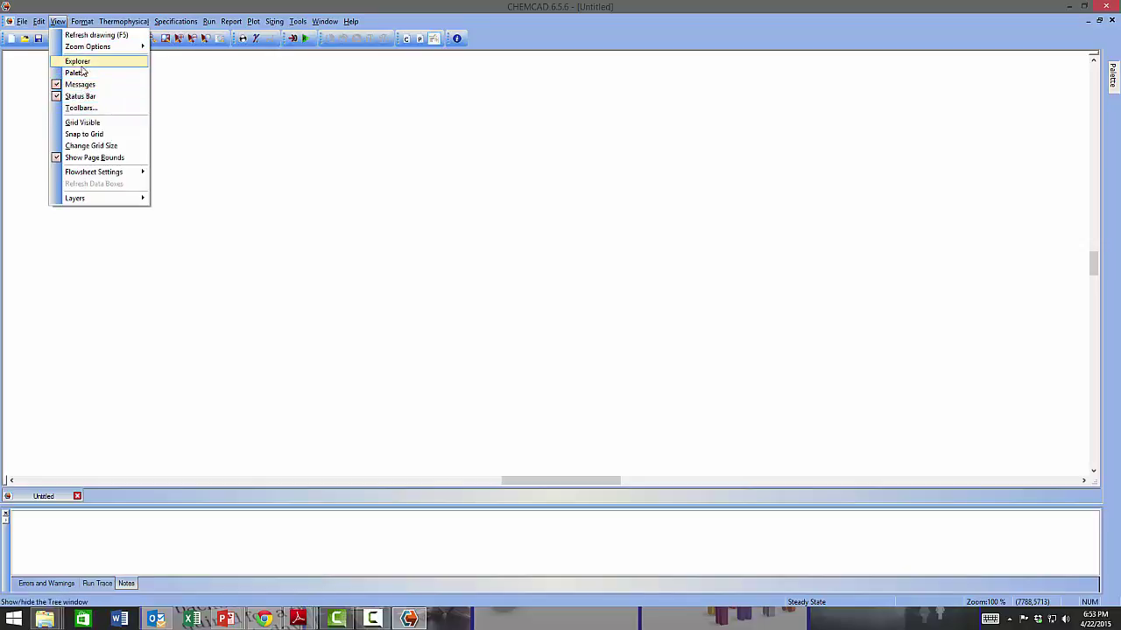
left_click(80, 62)
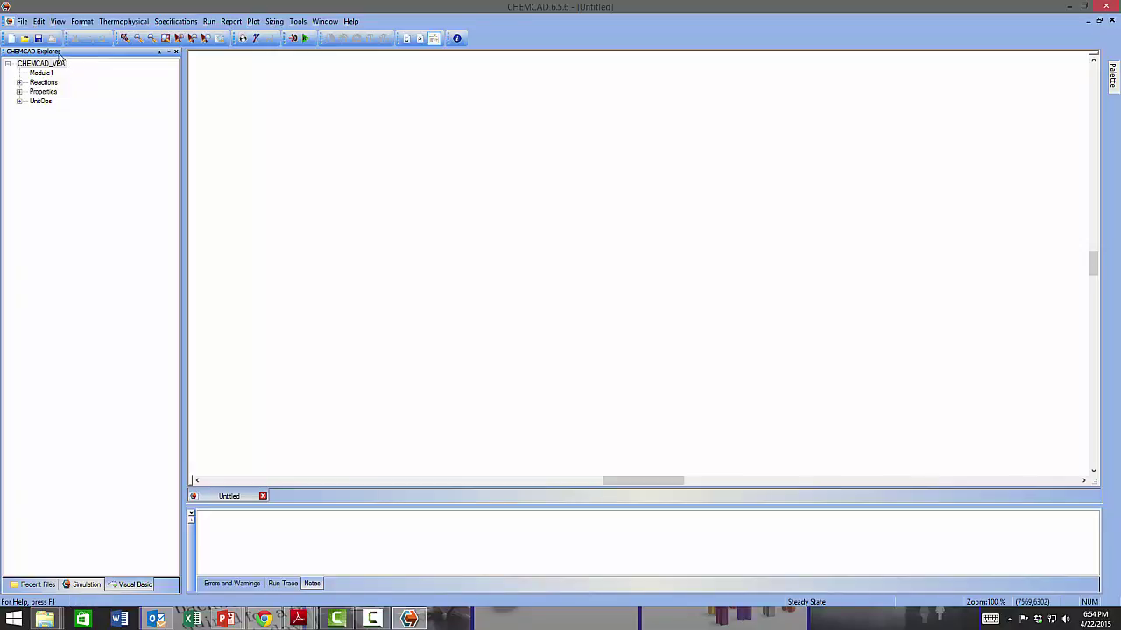
Move the Explorer pane beside the message pane and return it to its original docking place beside the flowsheet
left_click_drag(82, 53, 158, 195)
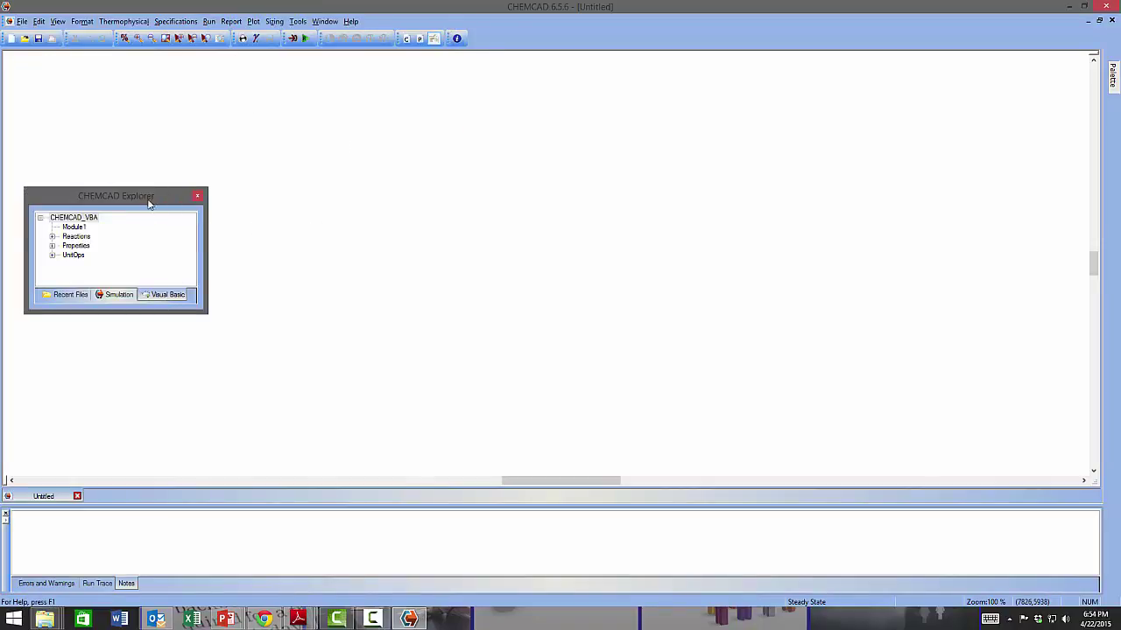
mouse_move(150, 201)
left_mouse_down()
mouse_move(150, 350)
mouse_move(180, 474)
mouse_move(183, 393)
mouse_move(198, 498)
mouse_move(218, 481)
left_mouse_up()
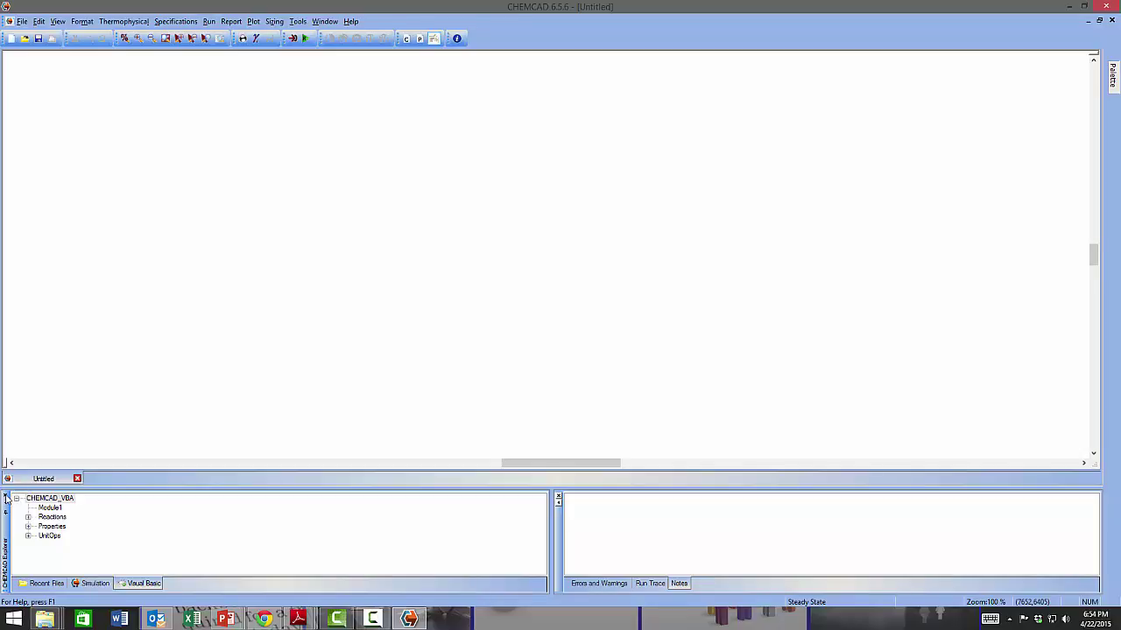
left_click_drag(6, 527, 9, 113)
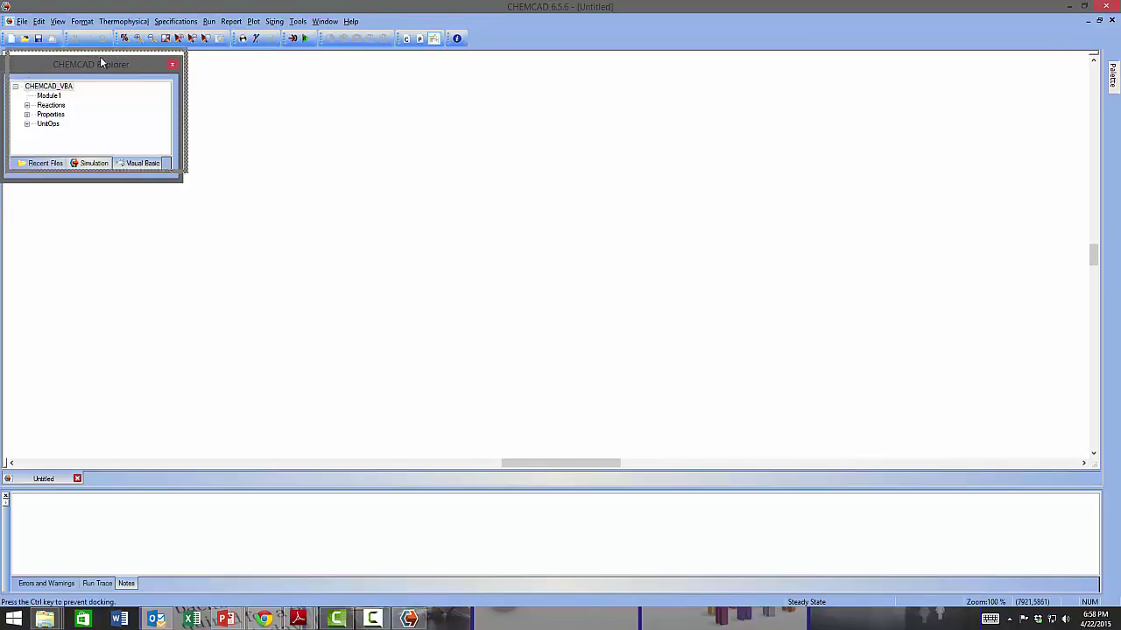
left_click_drag(95, 57, 29, 42)
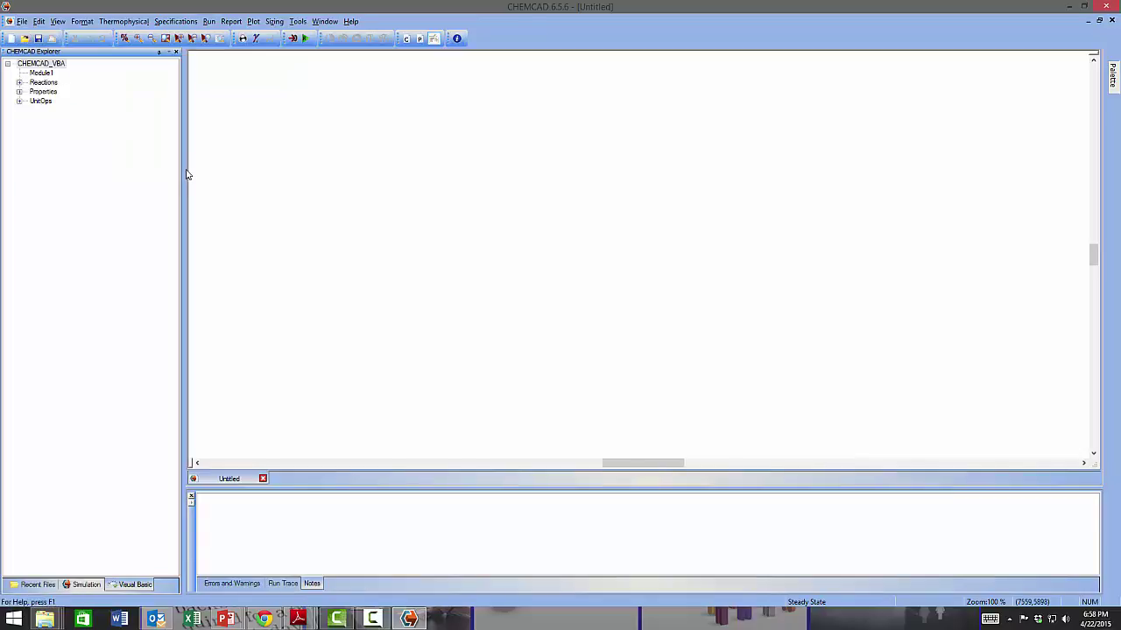
Narrow the Explorer pane to enlarge the flowsheet area and show the simulation tree in it
left_click_drag(185, 169, 93, 155)
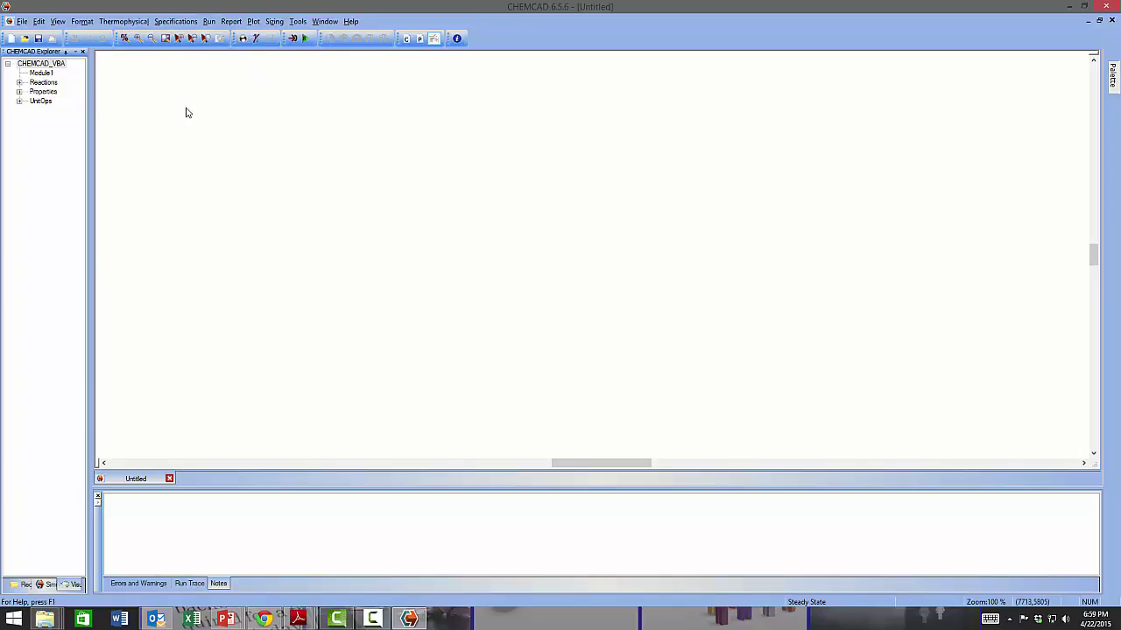
left_click(138, 21)
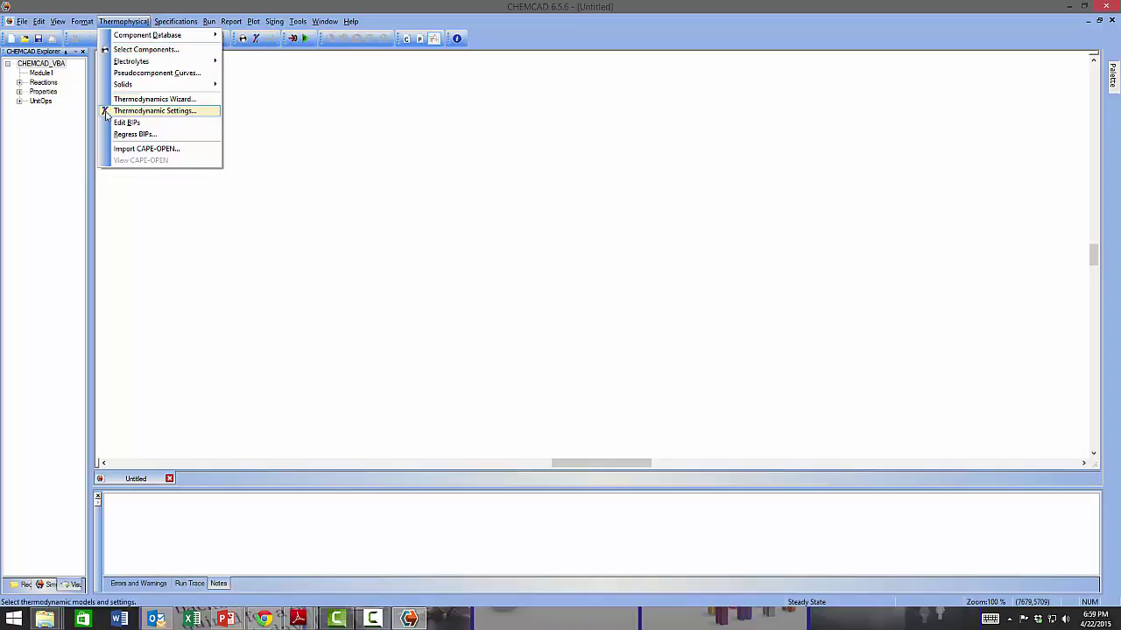
left_click(45, 585)
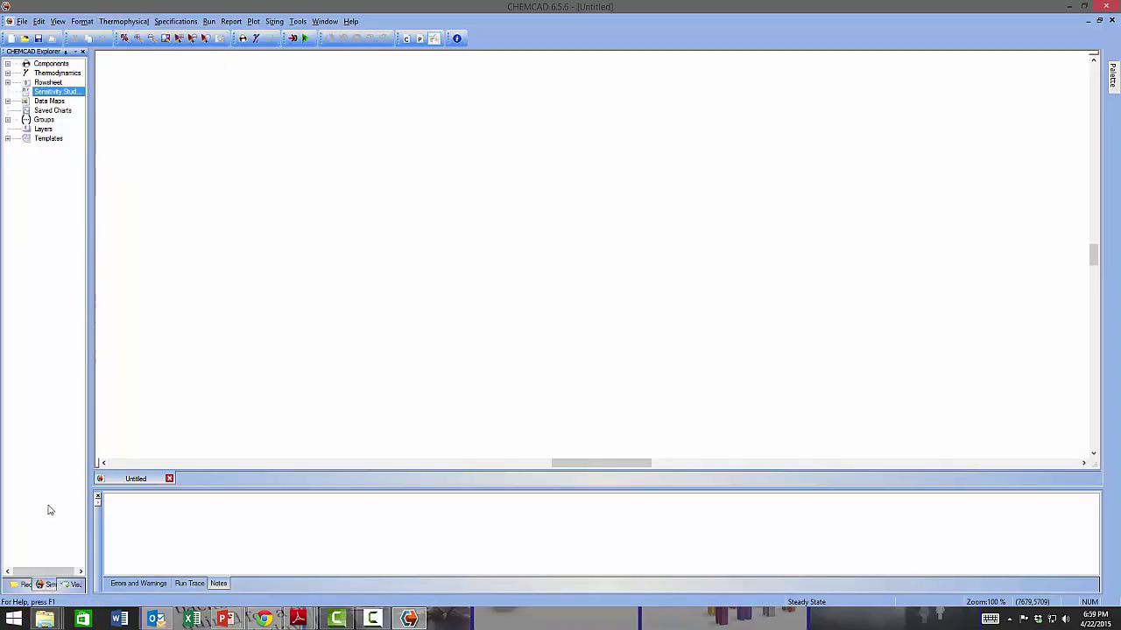
Display the simulation tree in the Explorer pane with large icons
right_click(45, 194)
left_click(73, 200)
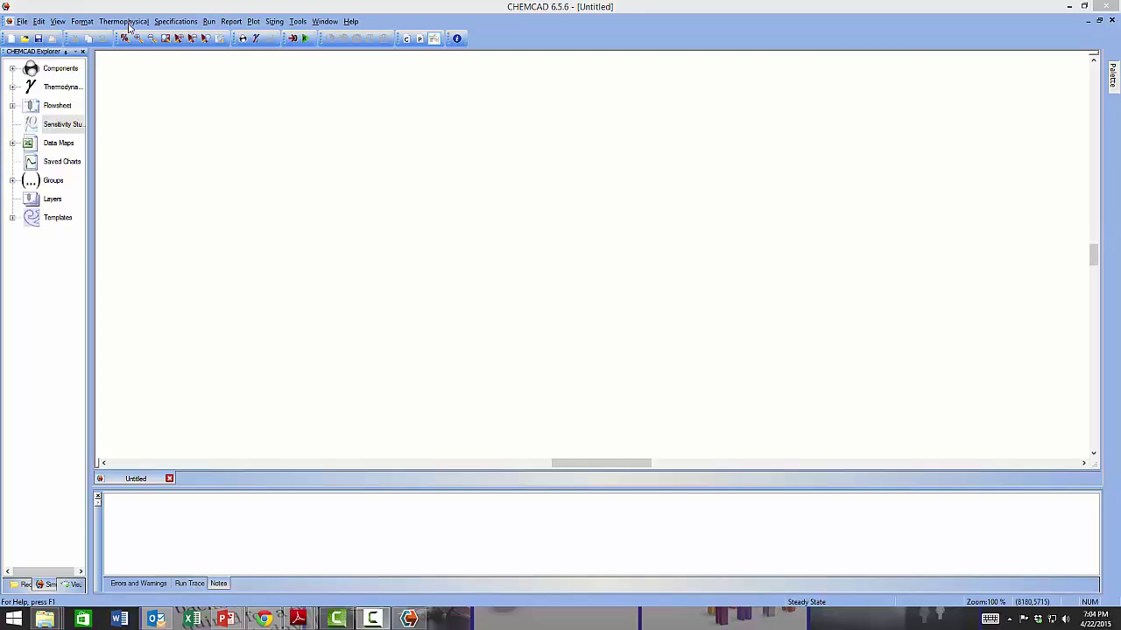
left_click(22, 21)
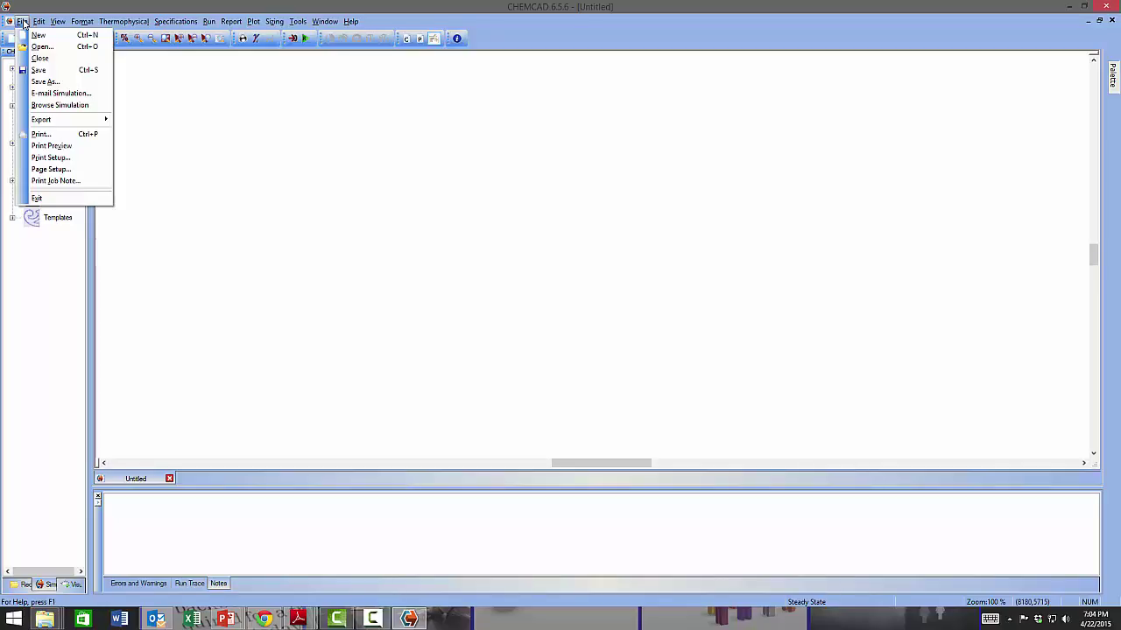
mouse_move(36, 24)
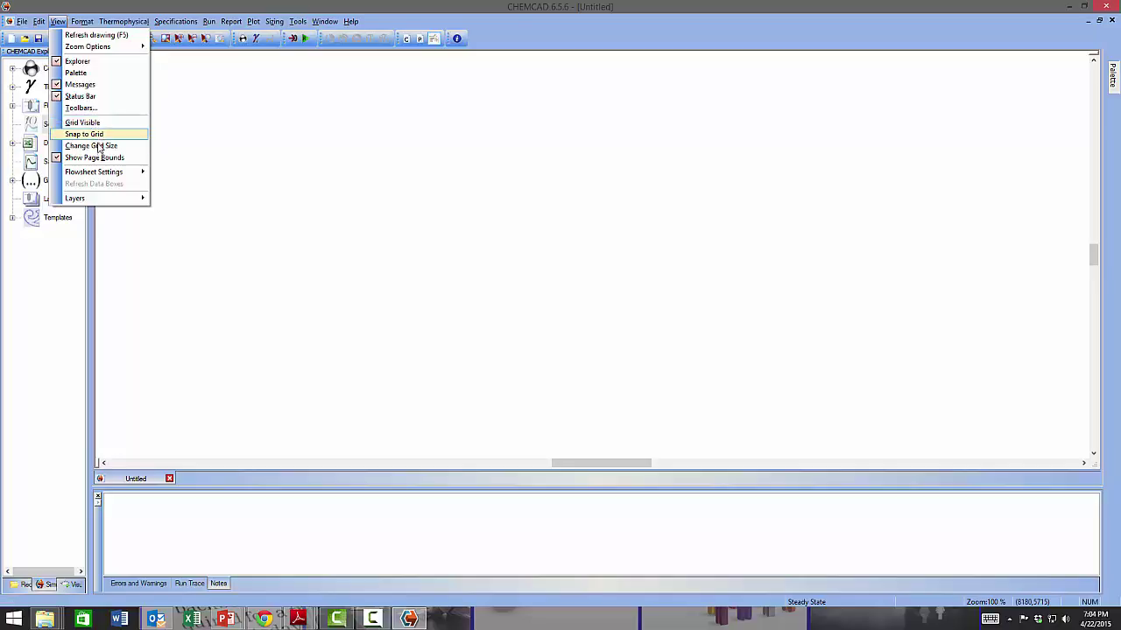
mouse_move(100, 174)
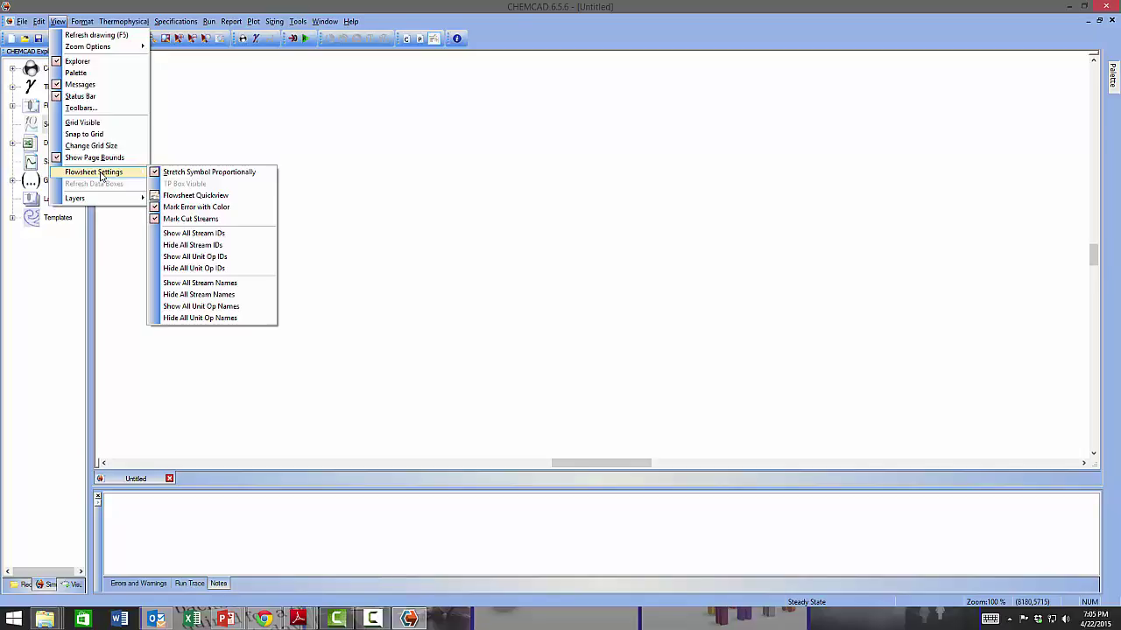
Open the engineering units settings, try the Common SI set, and switch the unit selection to Formal SI
mouse_move(84, 23)
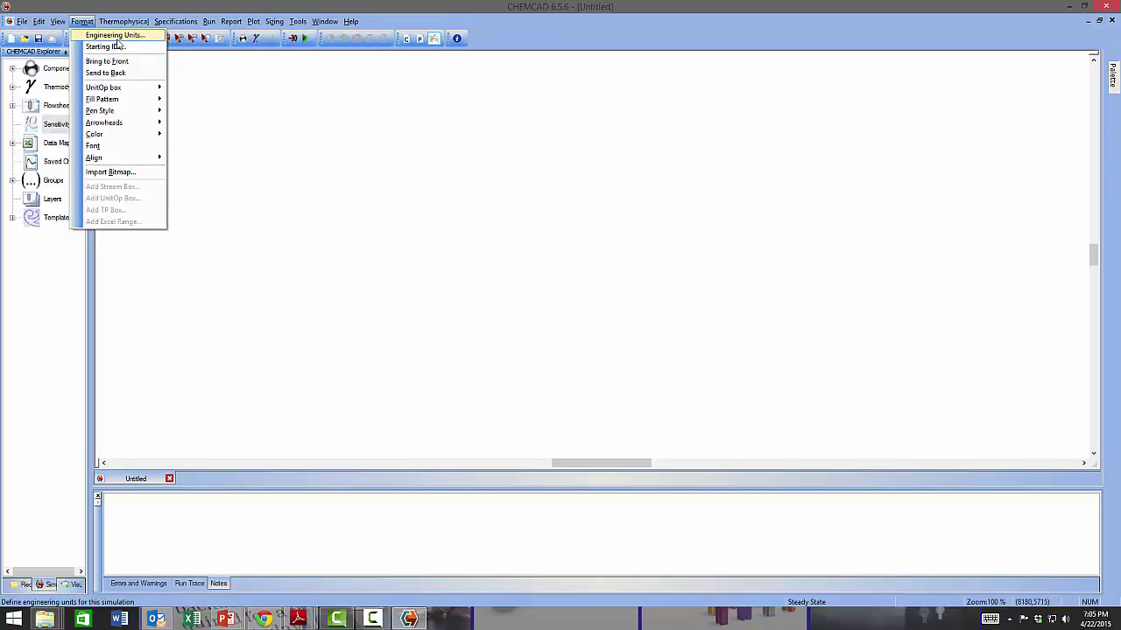
left_click(118, 39)
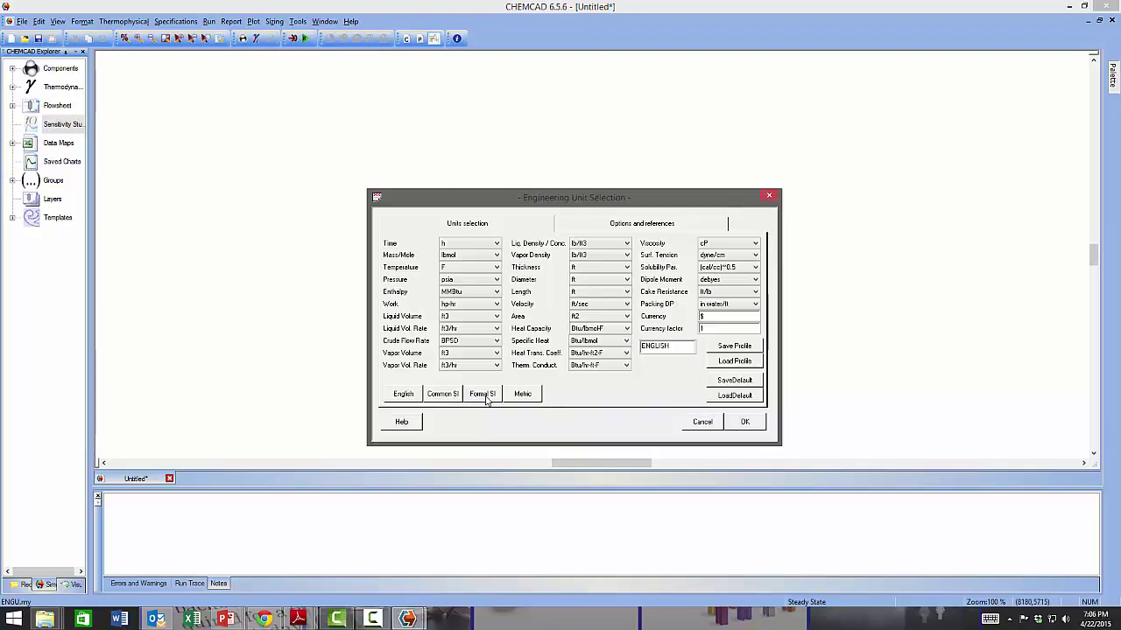
left_click(452, 395)
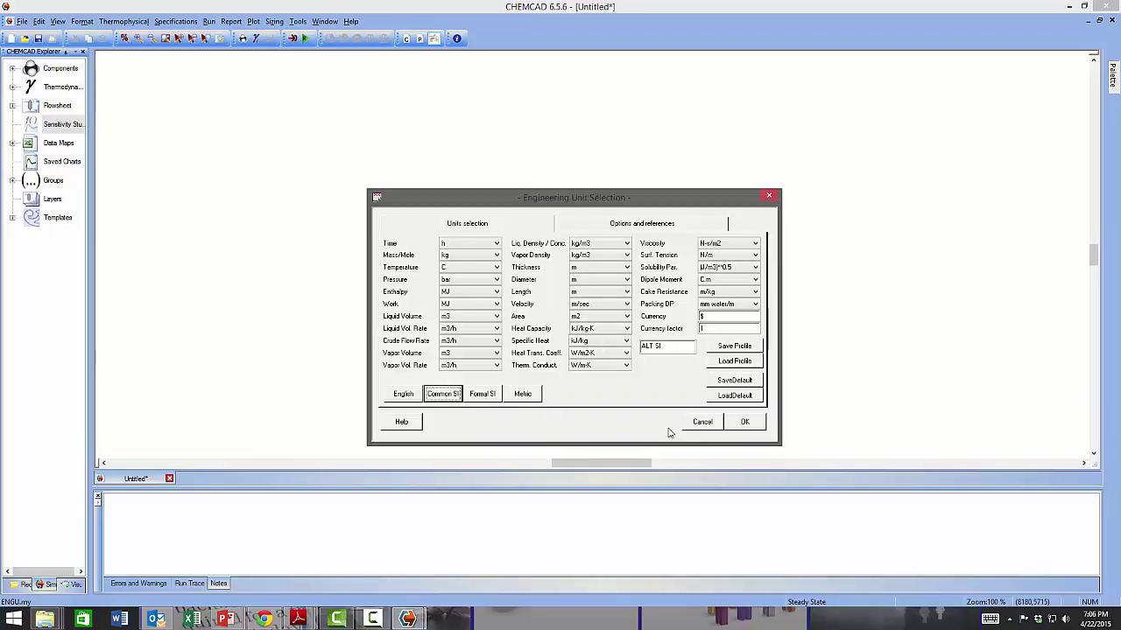
left_click(493, 396)
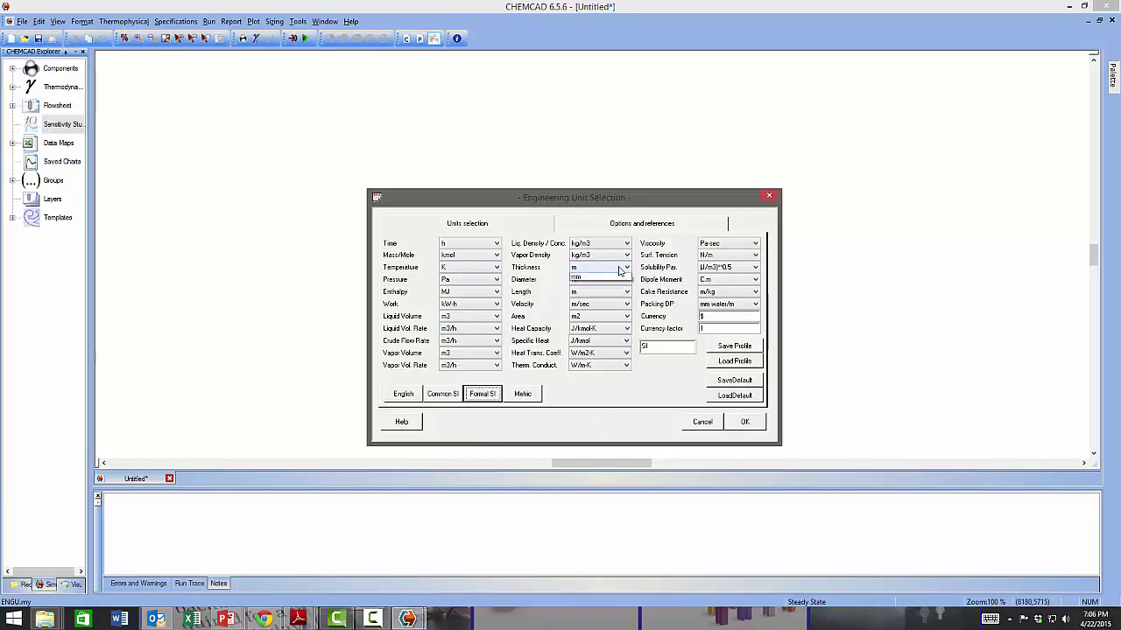
Set the thickness and diameter units to mm and the mass/mole unit to kg
left_click(619, 271)
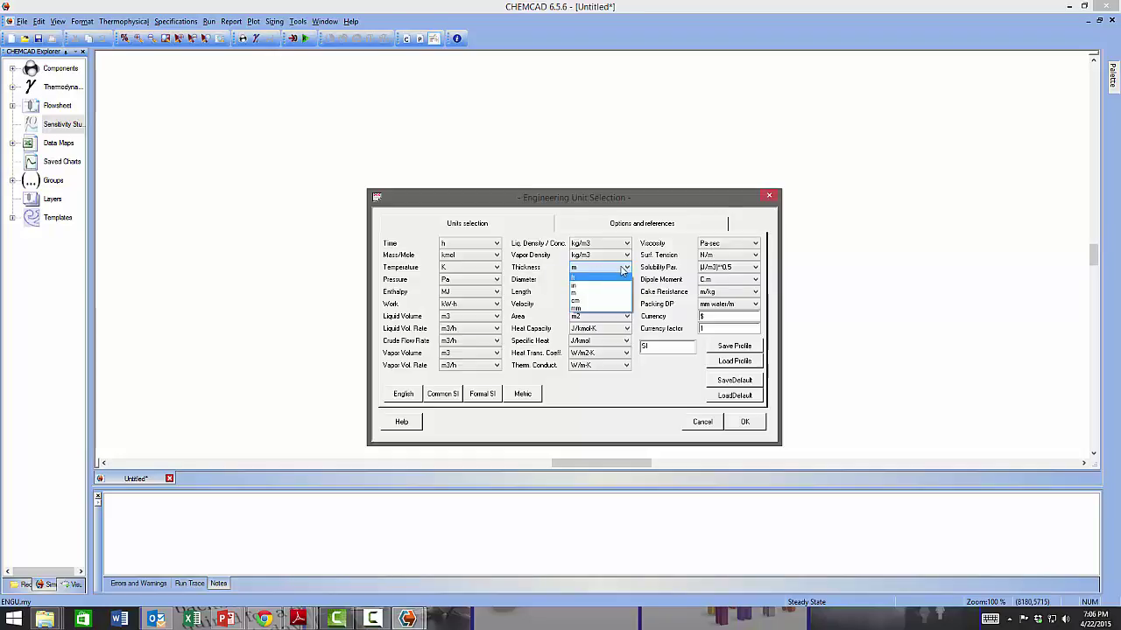
left_click(604, 310)
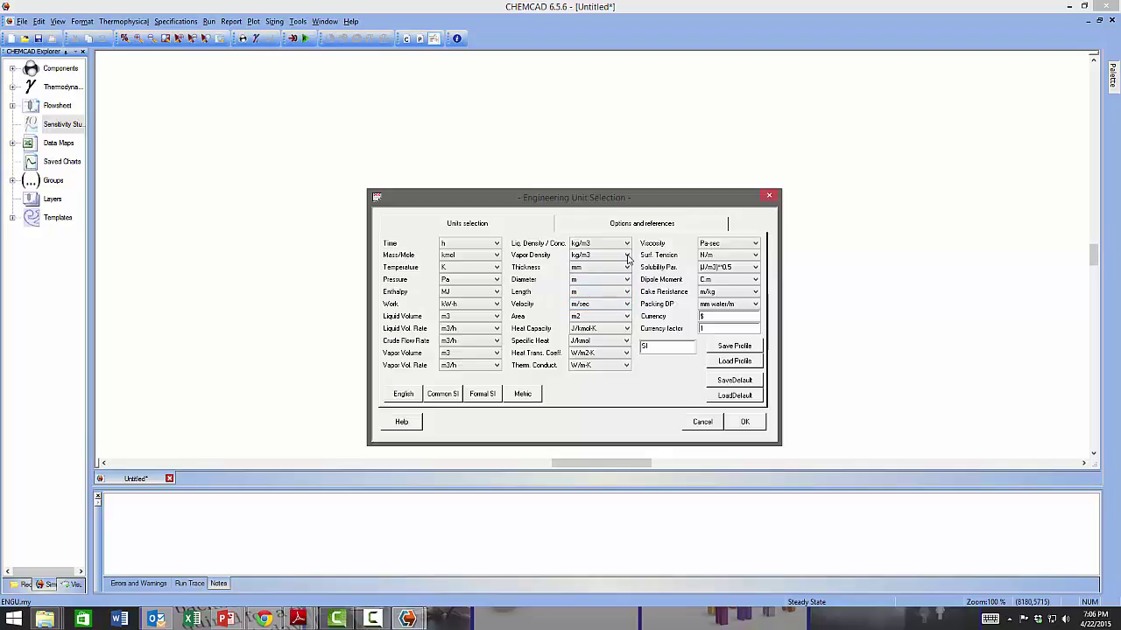
left_click(596, 280)
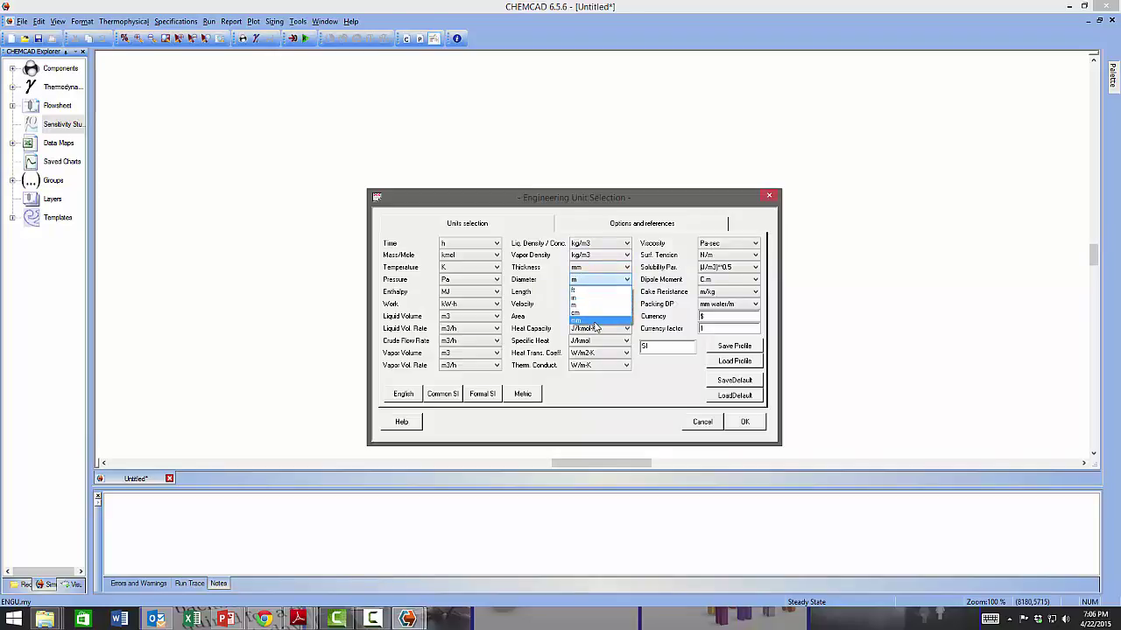
left_click(596, 322)
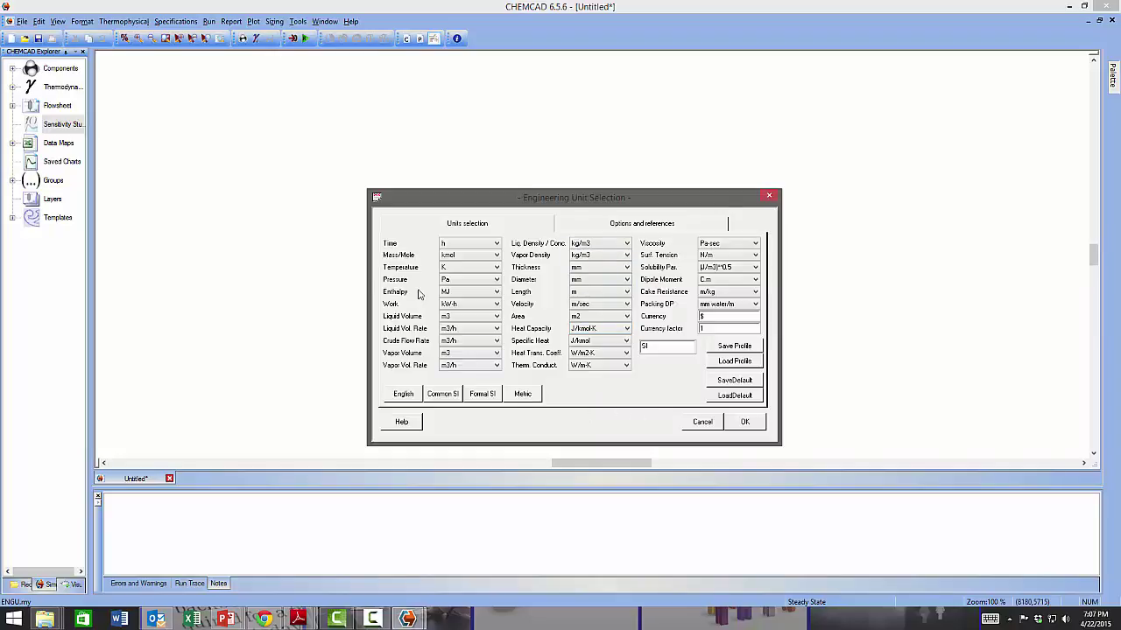
left_click(481, 256)
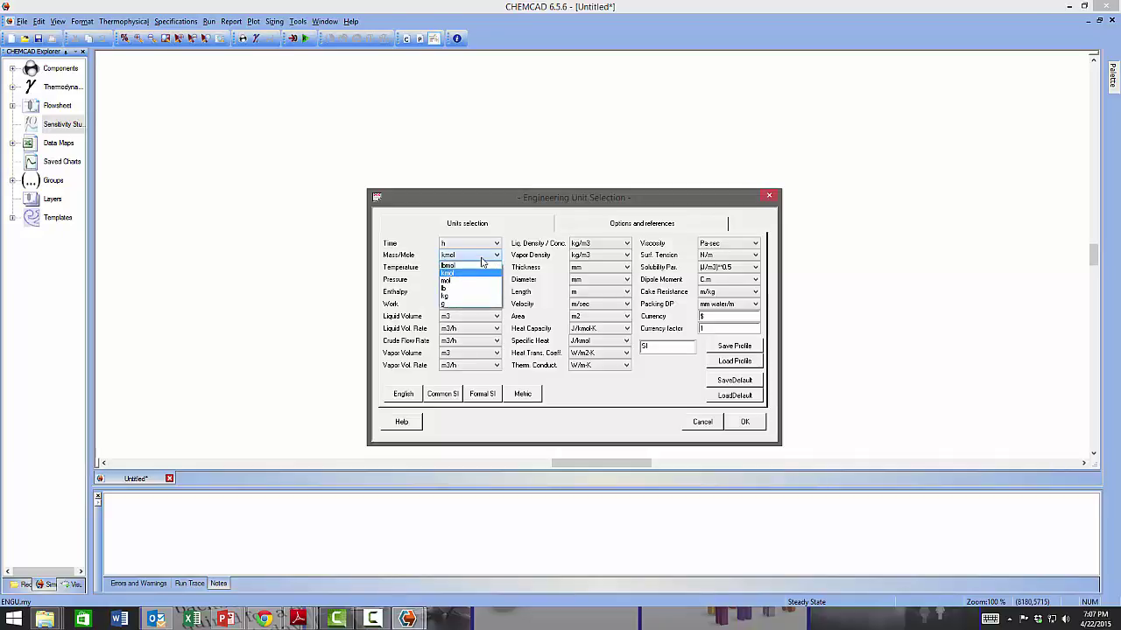
left_click(449, 298)
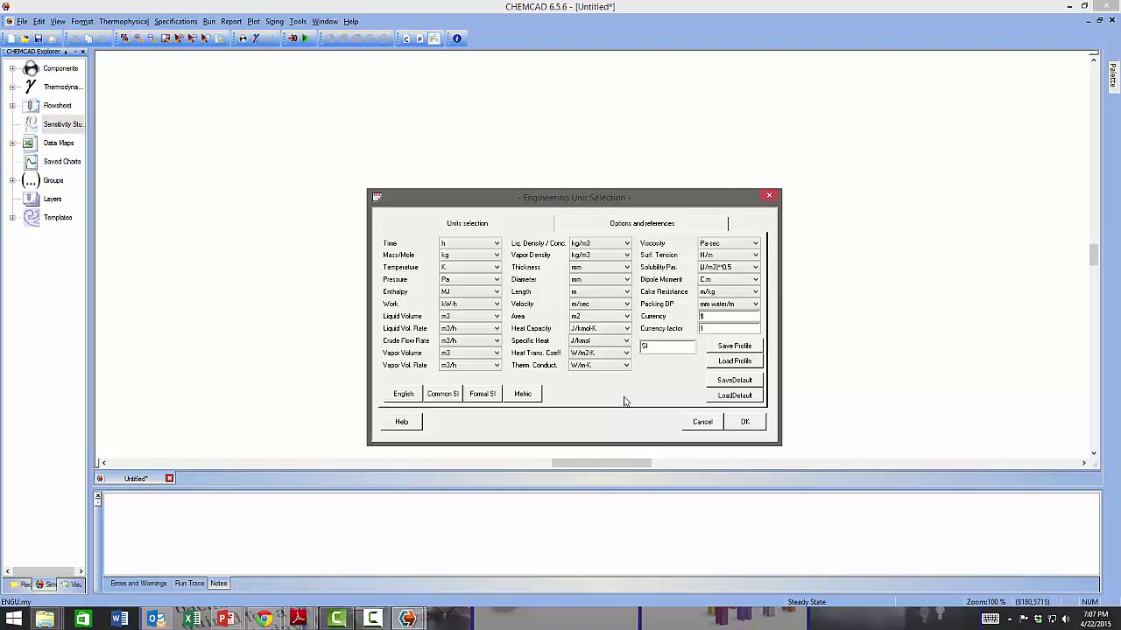
Save the customised set of engineering units as a profile named VUT
double_click(671, 346)
type("VUT")
left_click(740, 347)
Check the list of saved unit profiles and close the engineering units settings without applying them
left_click(727, 366)
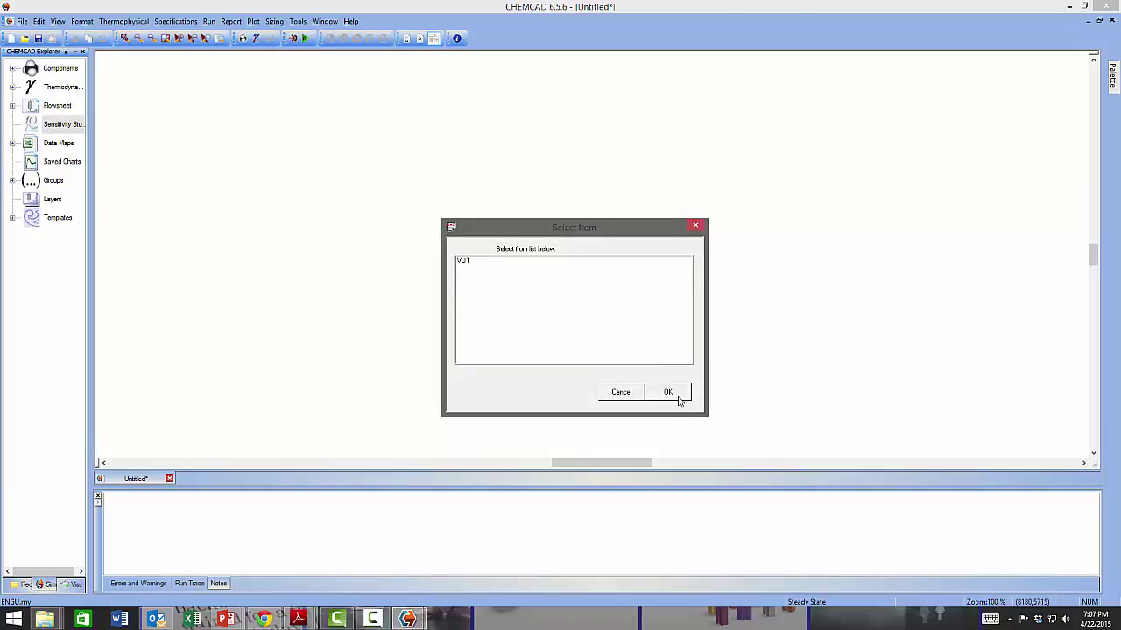
left_click(622, 392)
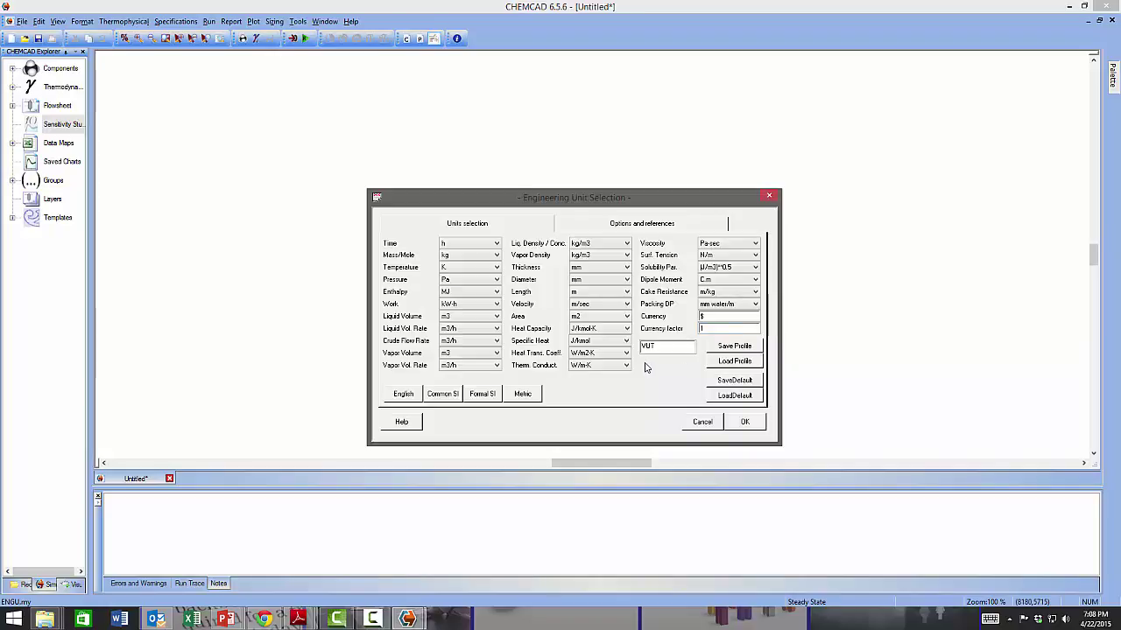
left_click(749, 365)
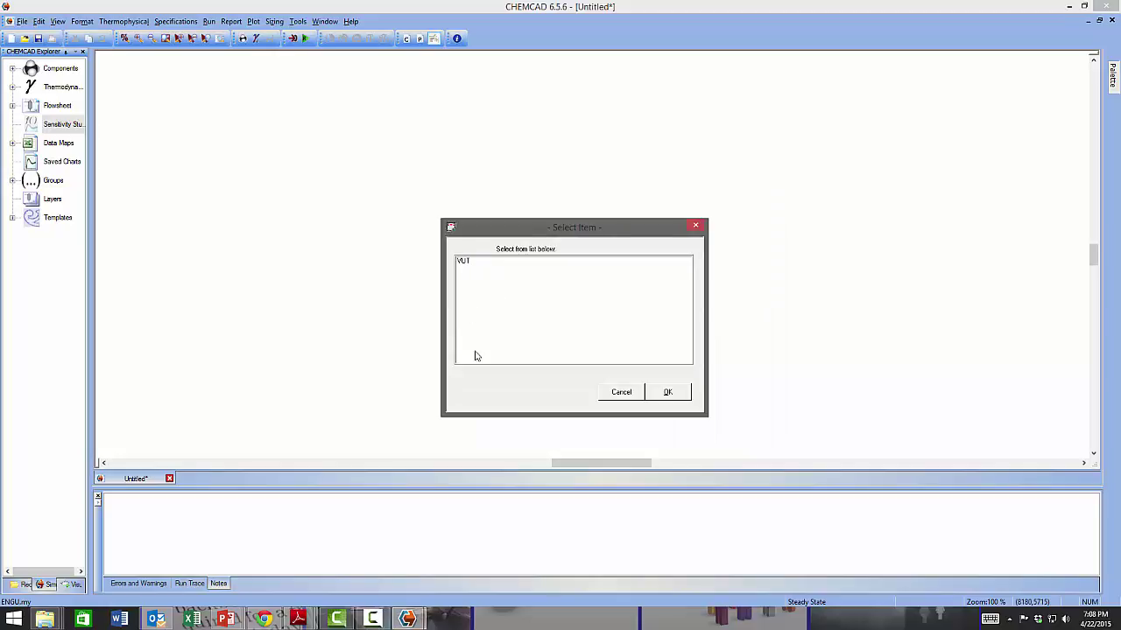
left_click(688, 396)
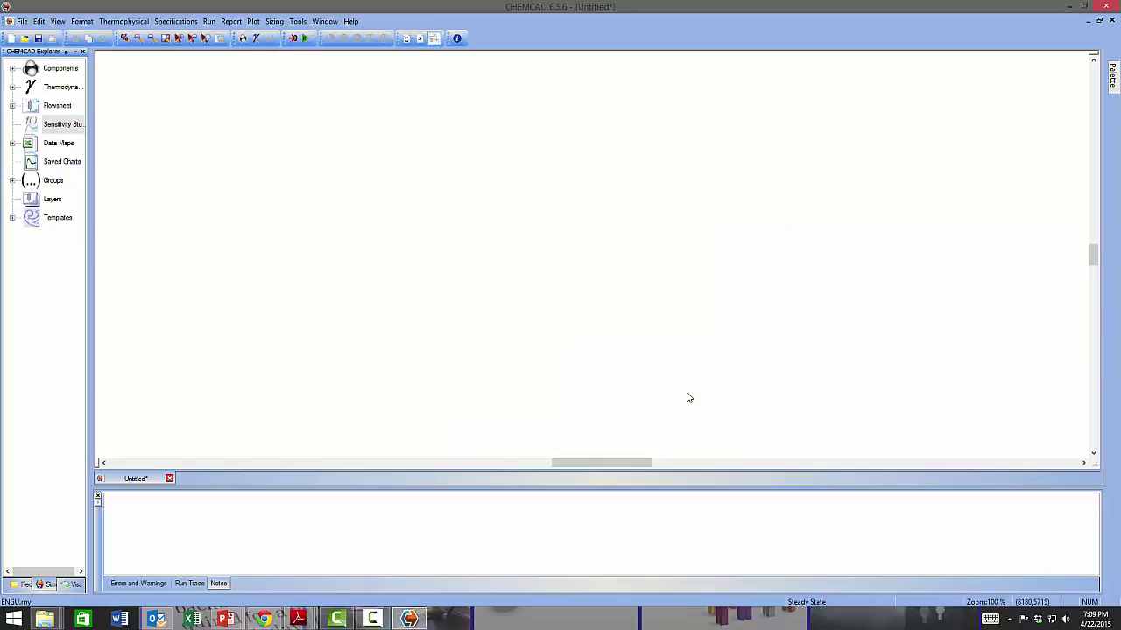
left_click(702, 422)
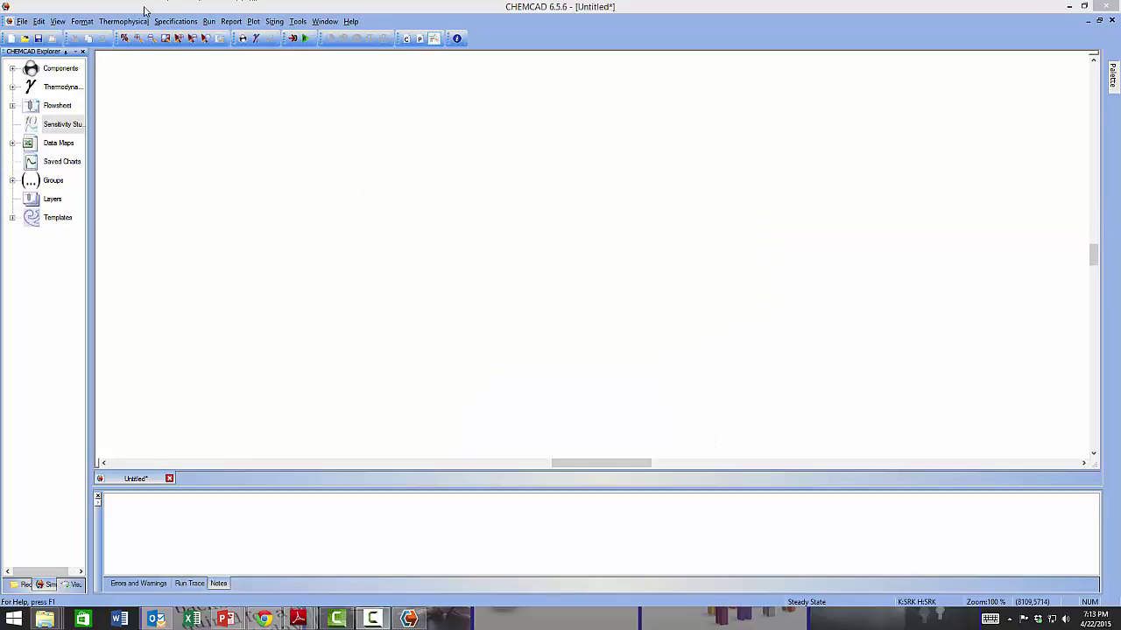
Look through the components available for the simulation and cancel the component selection
left_click(123, 21)
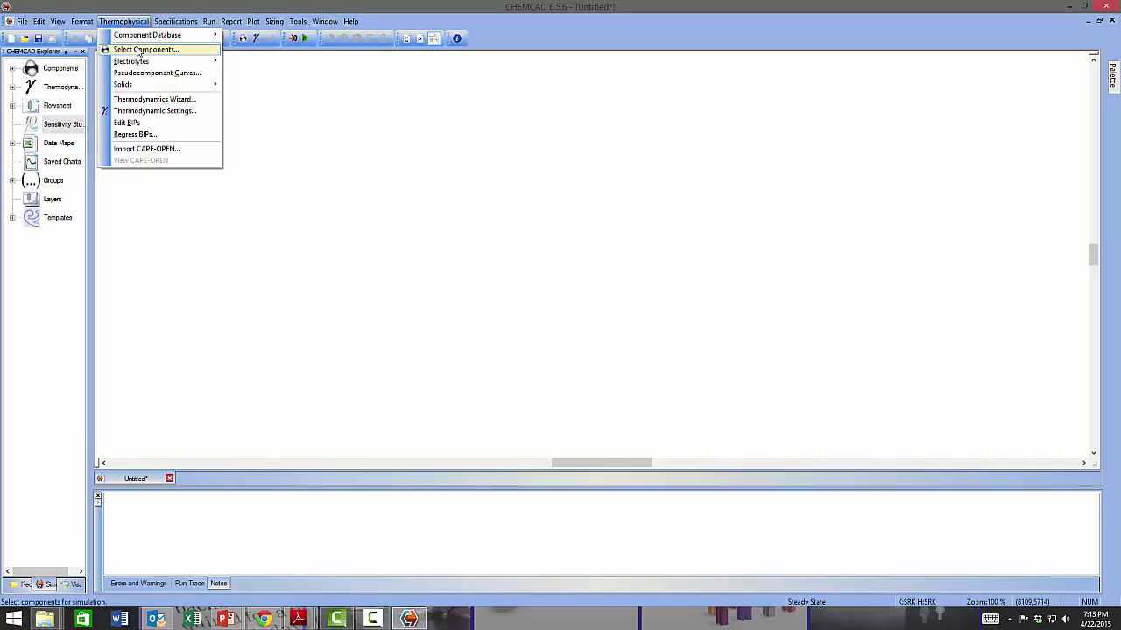
left_click(138, 50)
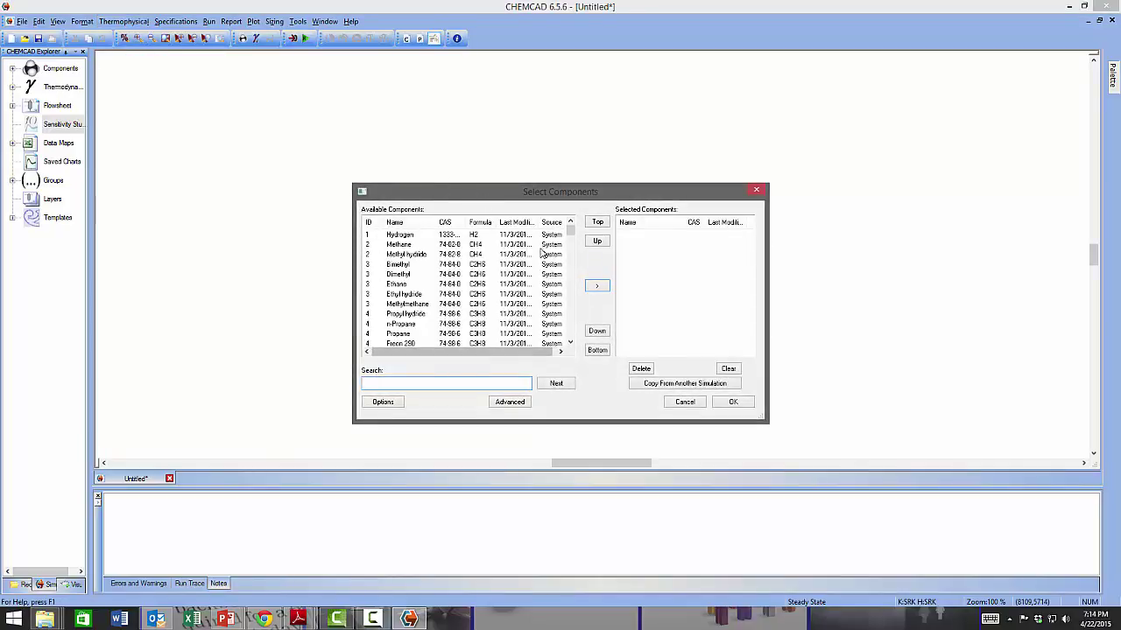
scroll(574, 250, "down", 3)
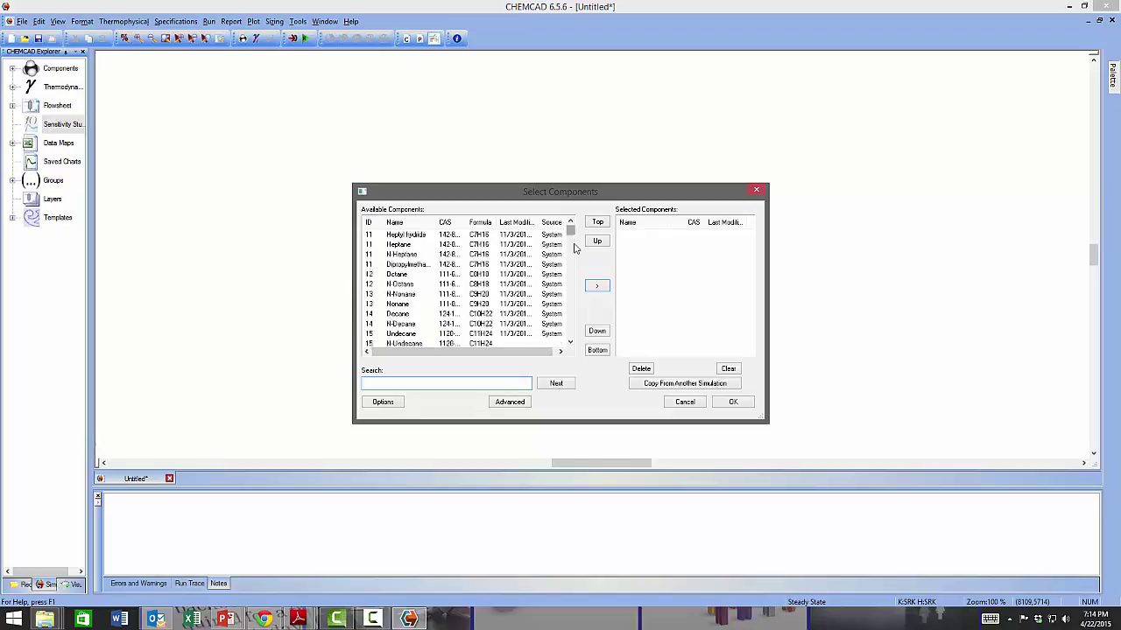
left_click_drag(574, 249, 573, 226)
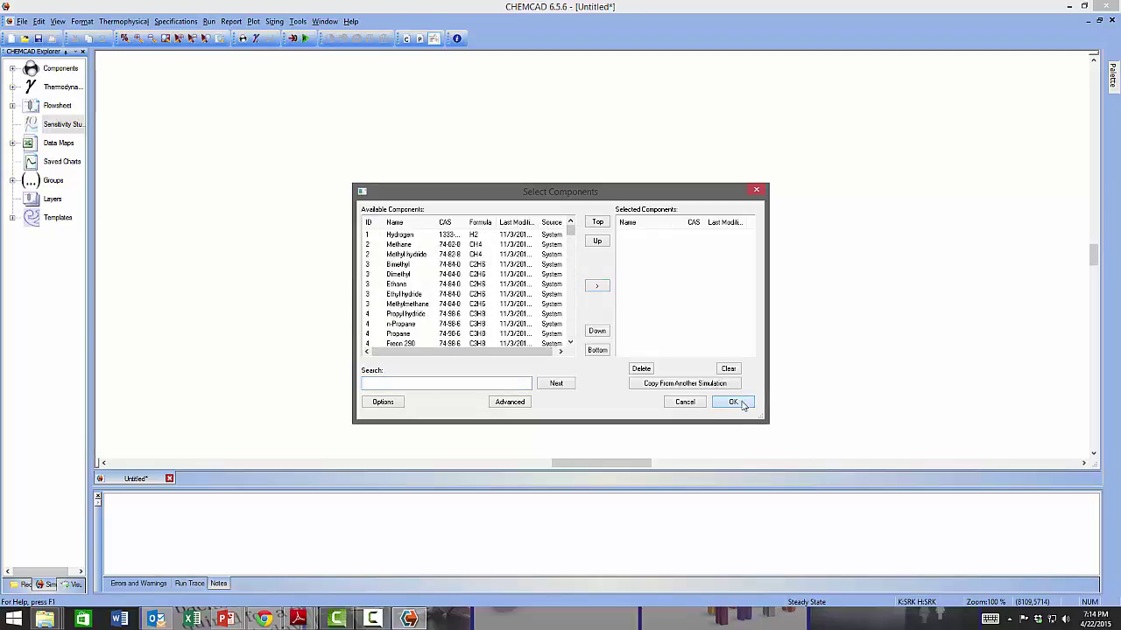
left_click(683, 403)
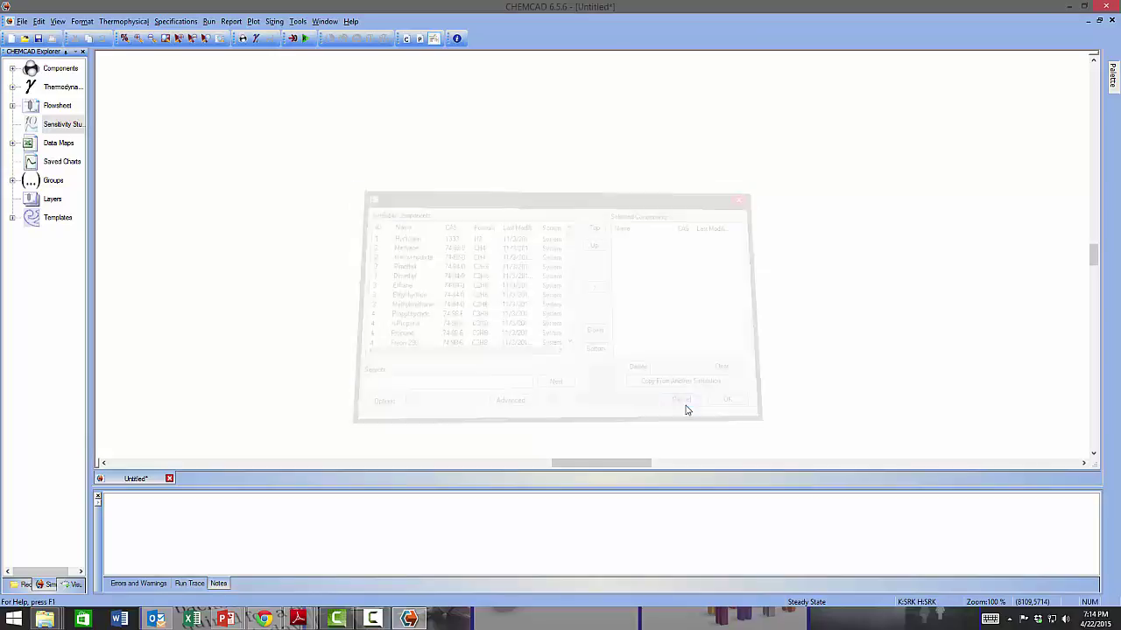
Examine the commands available for thermophysical settings, stream specifications, running simulations, window arrangement, reports and plots
left_click(127, 22)
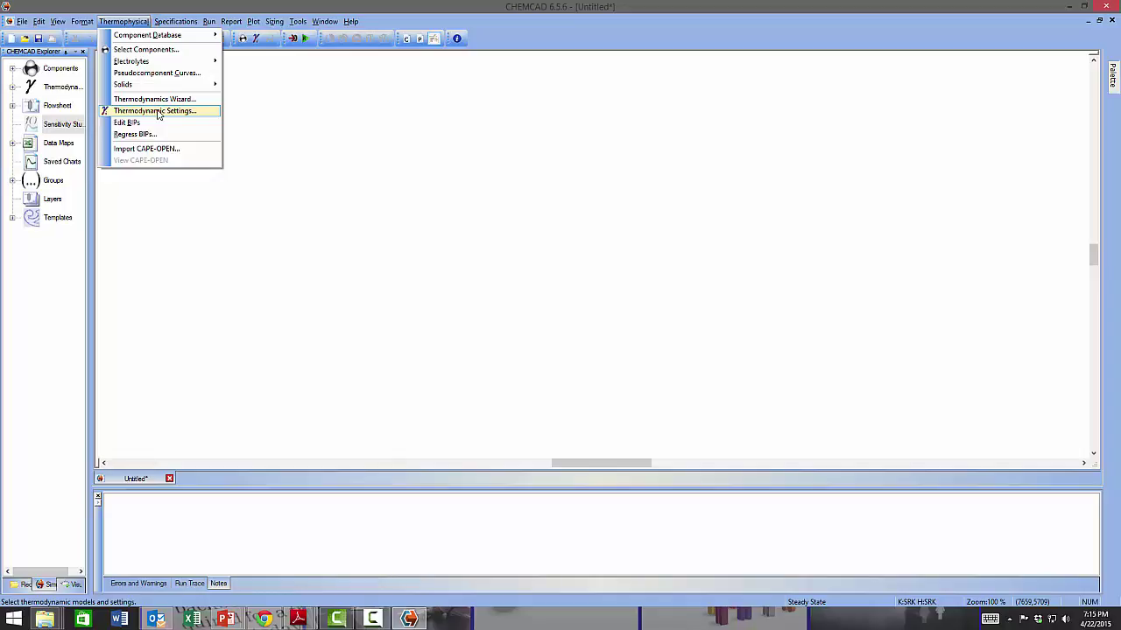
left_click(411, 243)
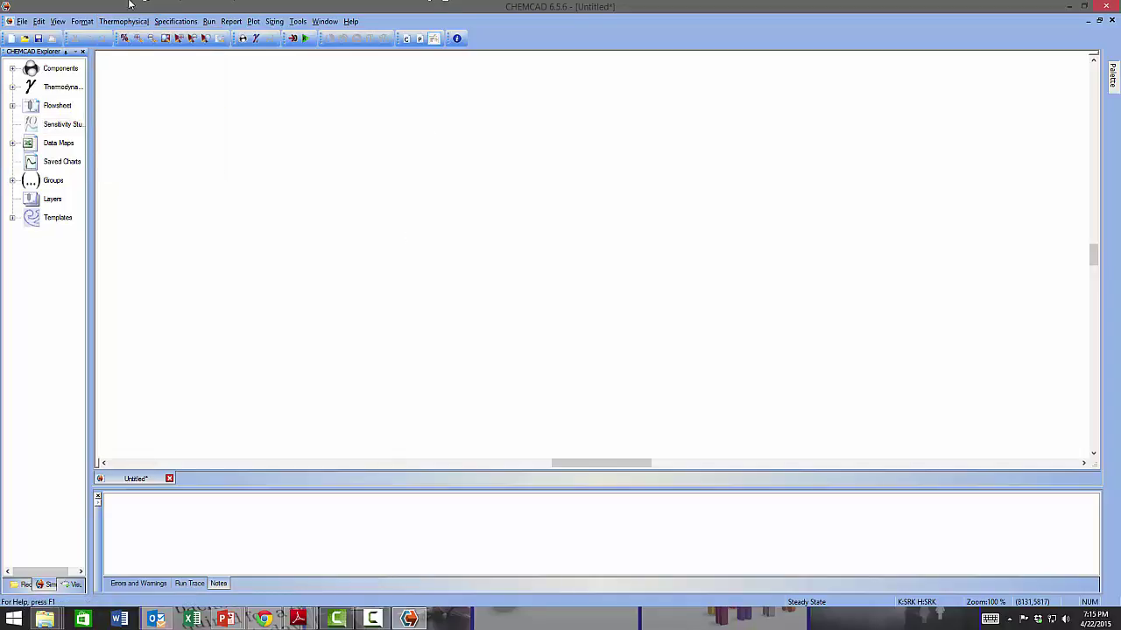
left_click(179, 21)
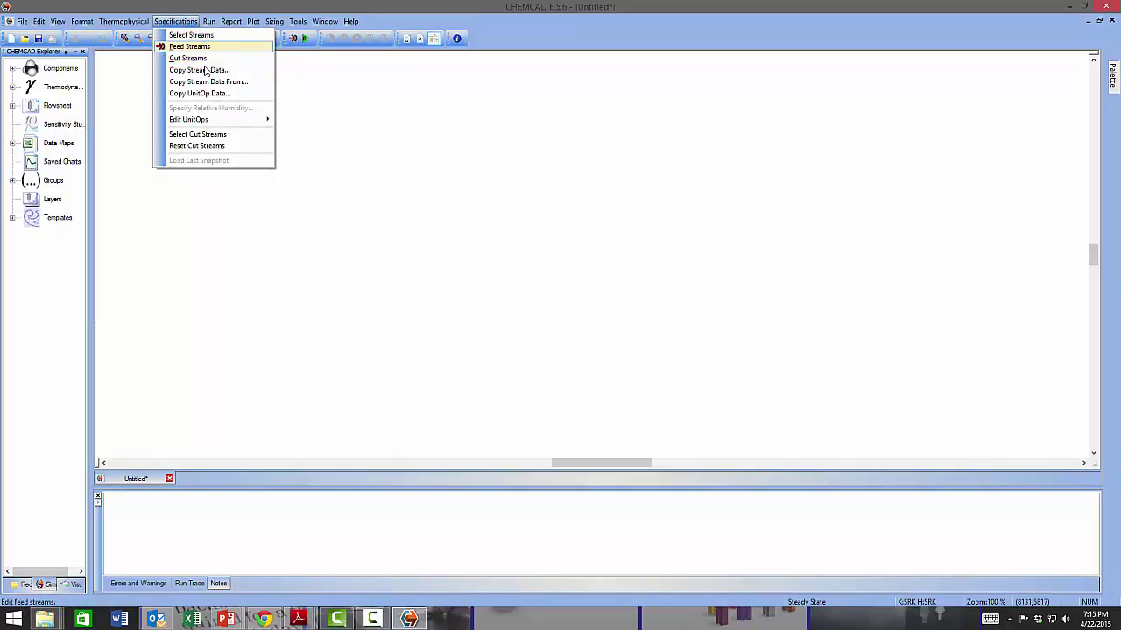
mouse_move(351, 21)
left_click(443, 18)
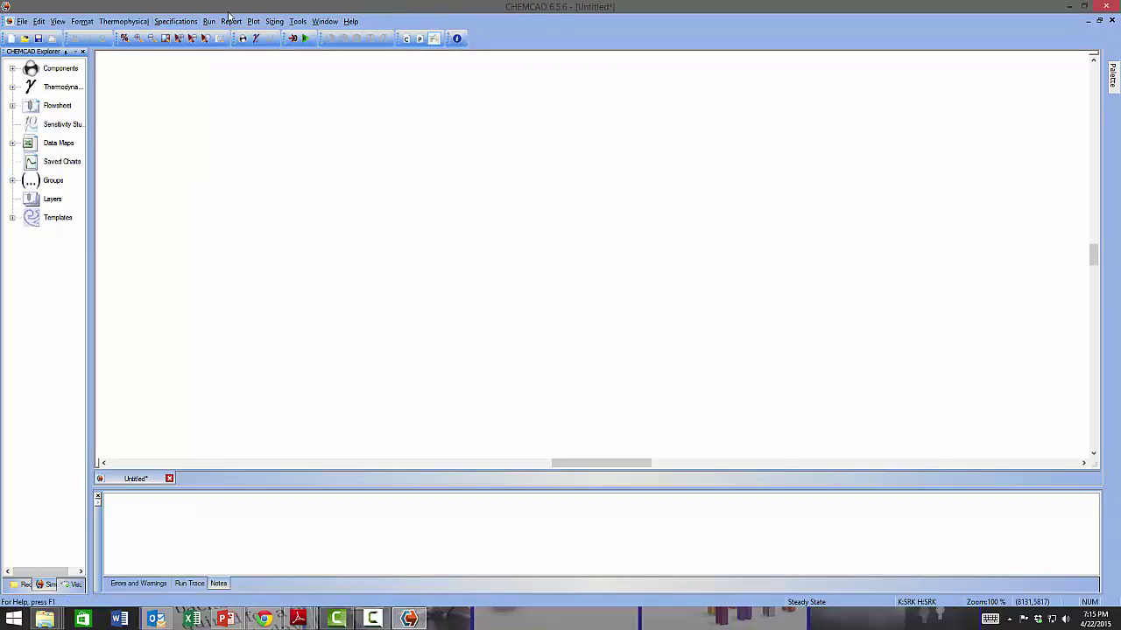
left_click(209, 21)
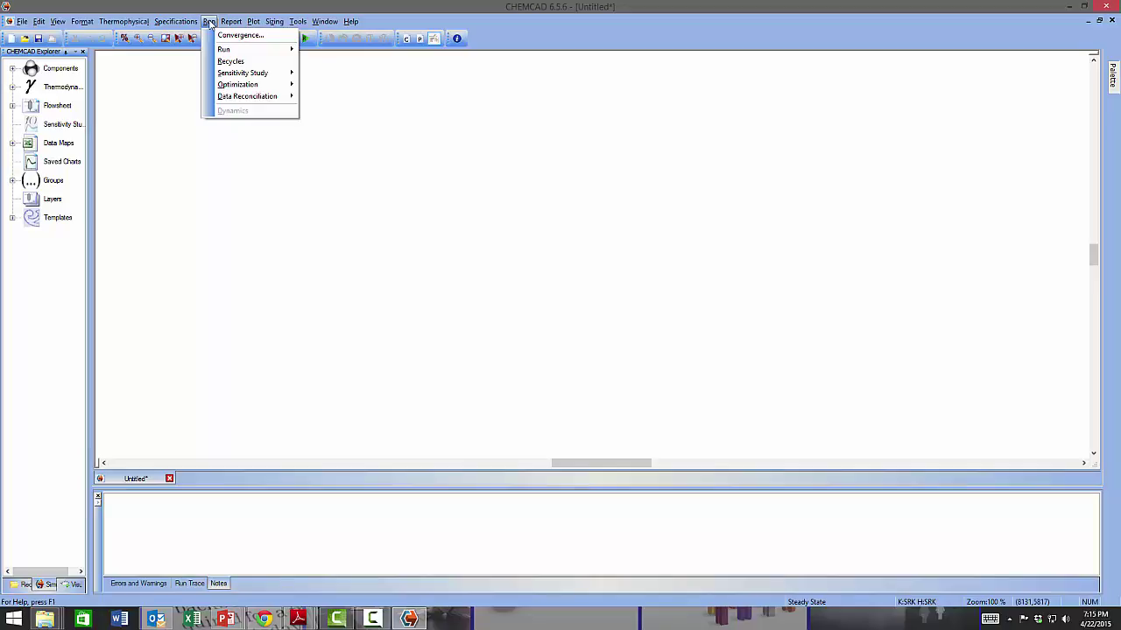
left_click(252, 35)
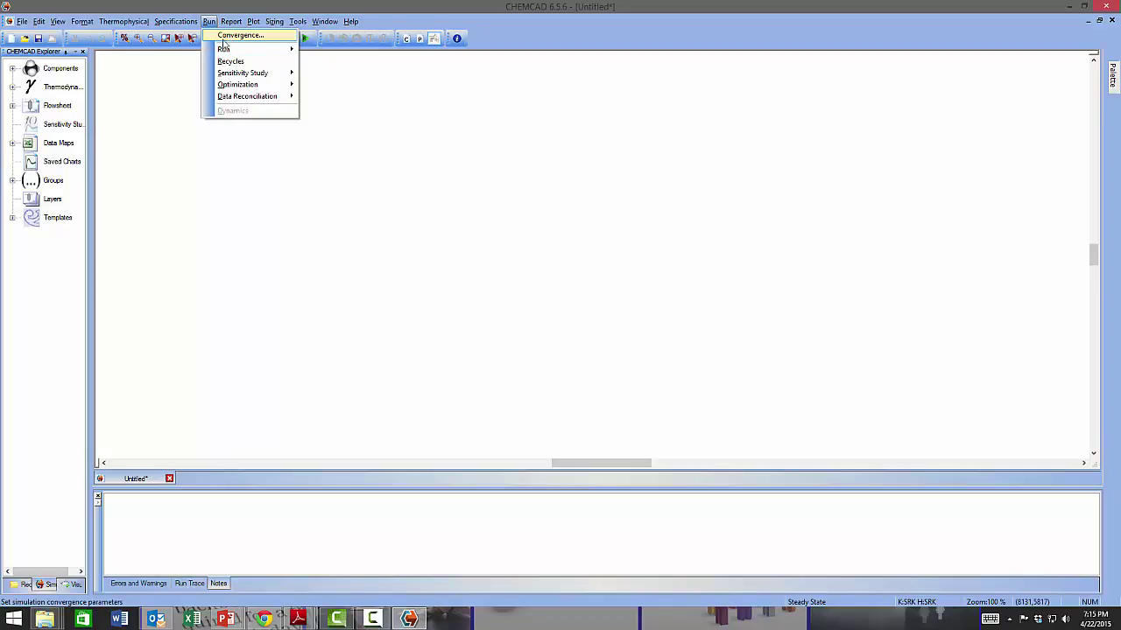
mouse_move(225, 50)
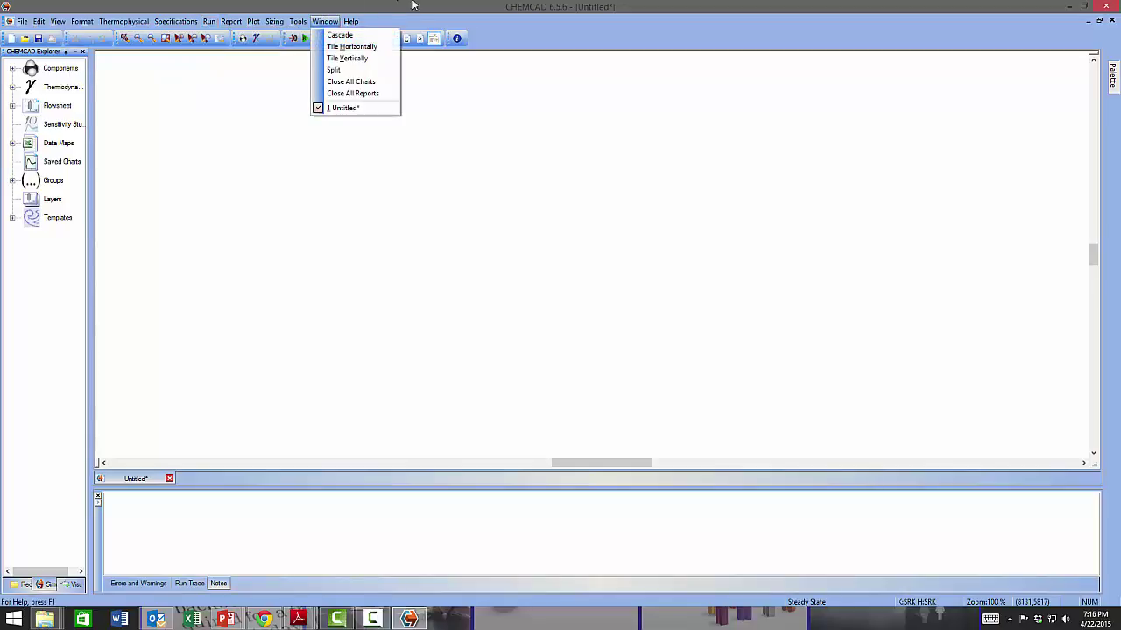
left_click(325, 21)
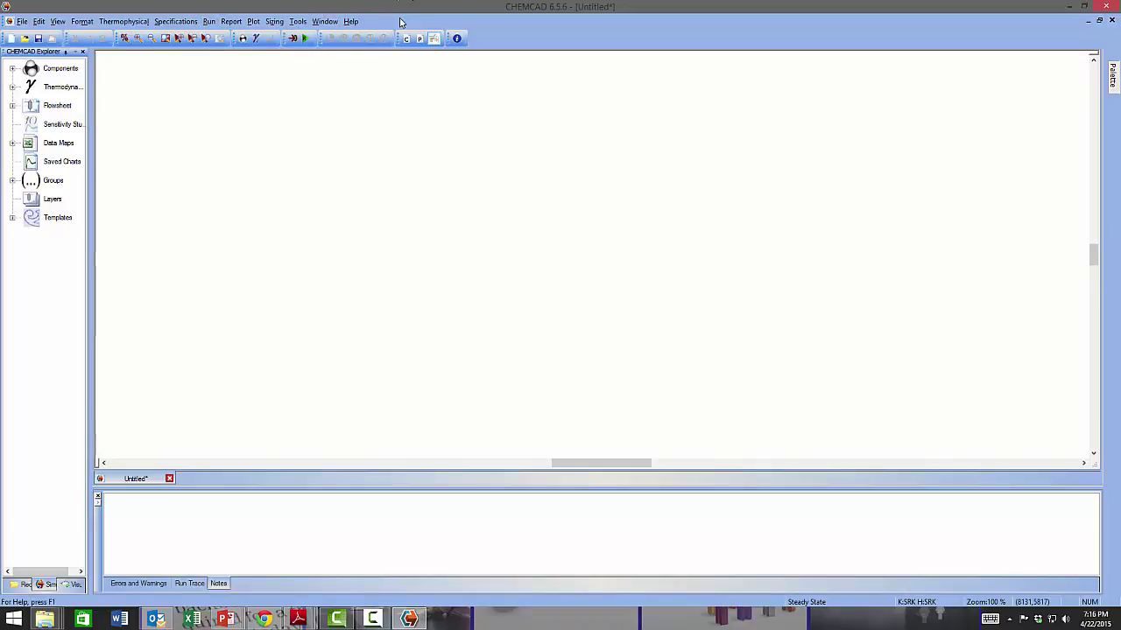
left_click(230, 21)
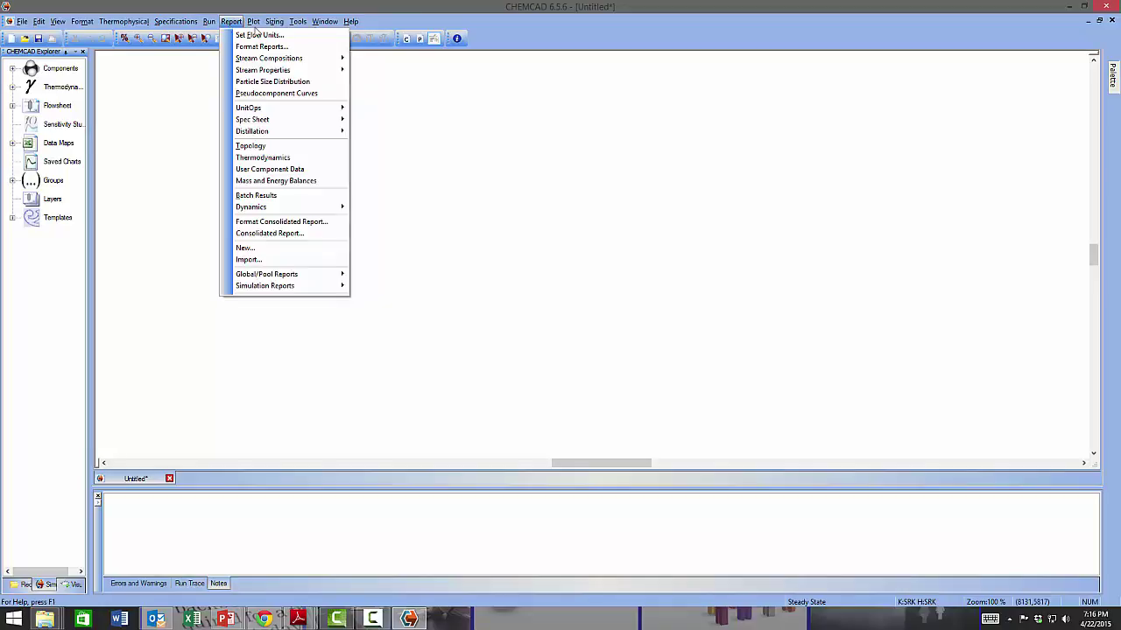
left_click(252, 22)
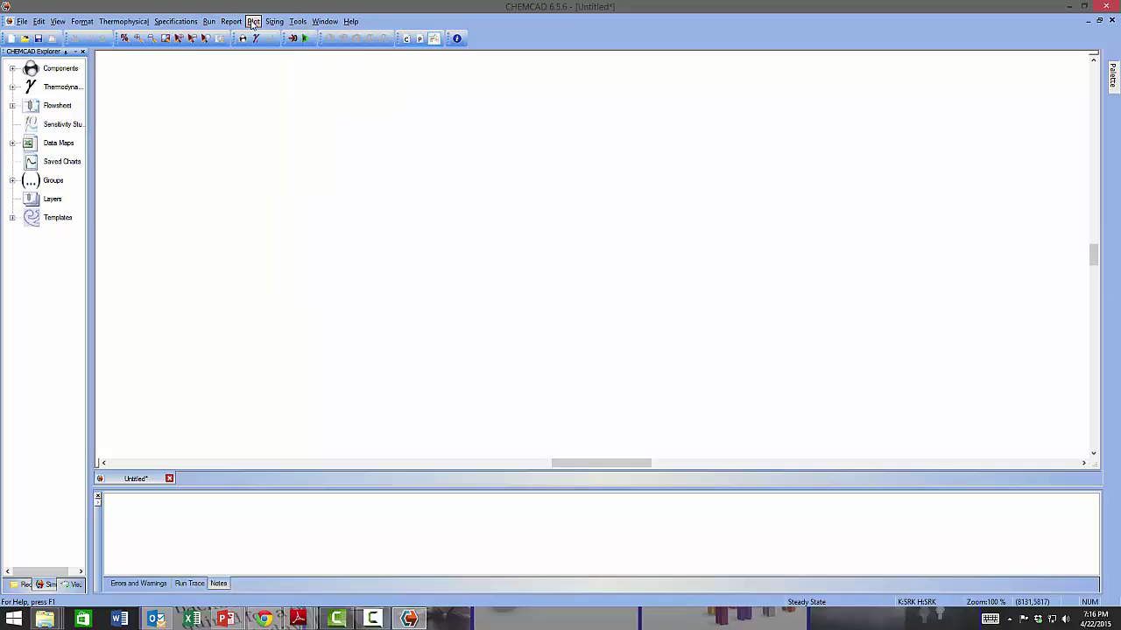
left_click(252, 22)
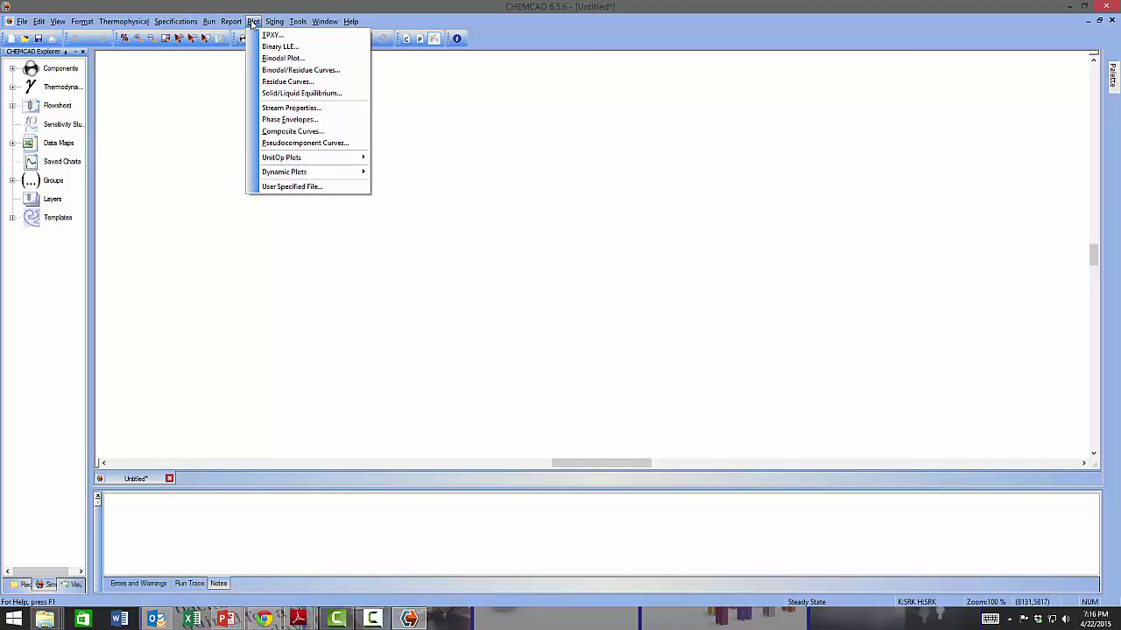
Open the simple calculator and switch it to scientific mode
mouse_move(290, 161)
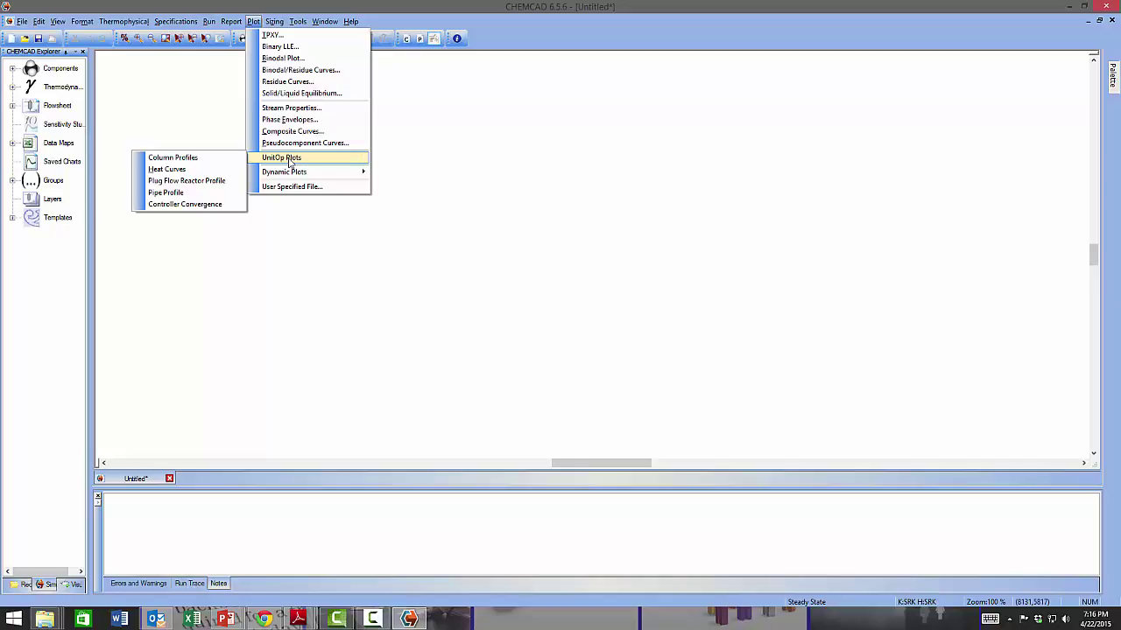
mouse_move(275, 27)
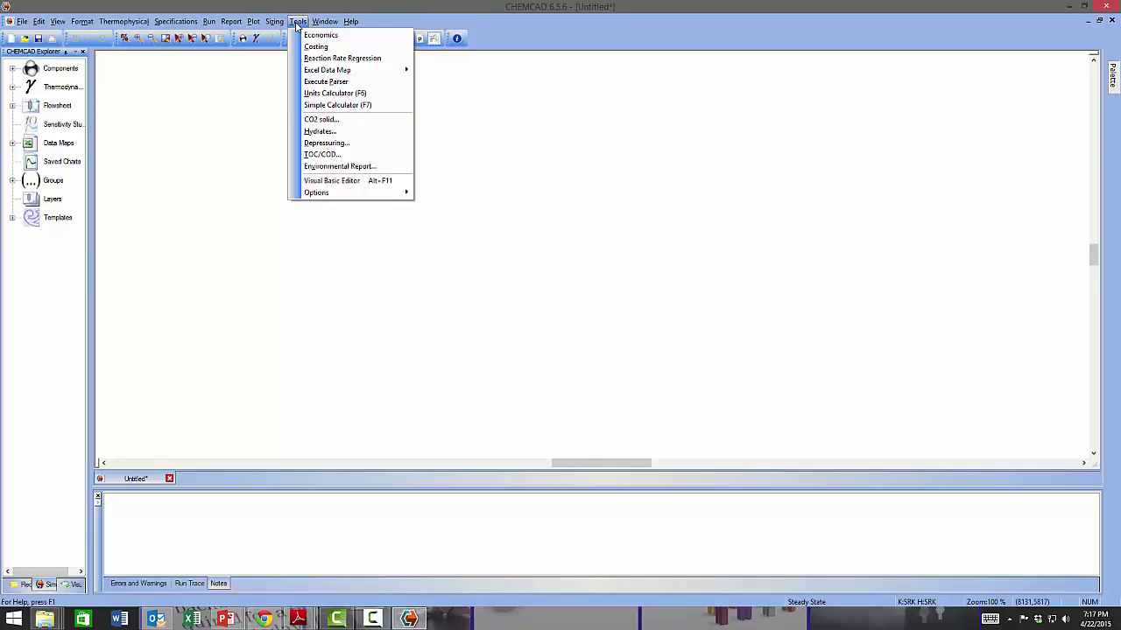
left_click(342, 106)
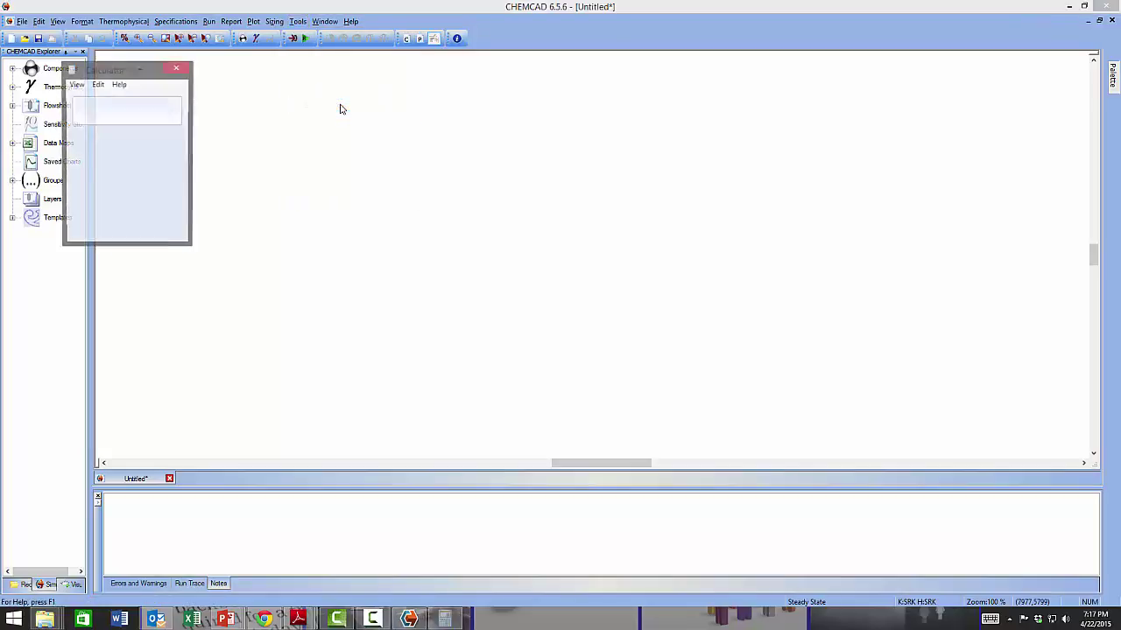
left_click(77, 85)
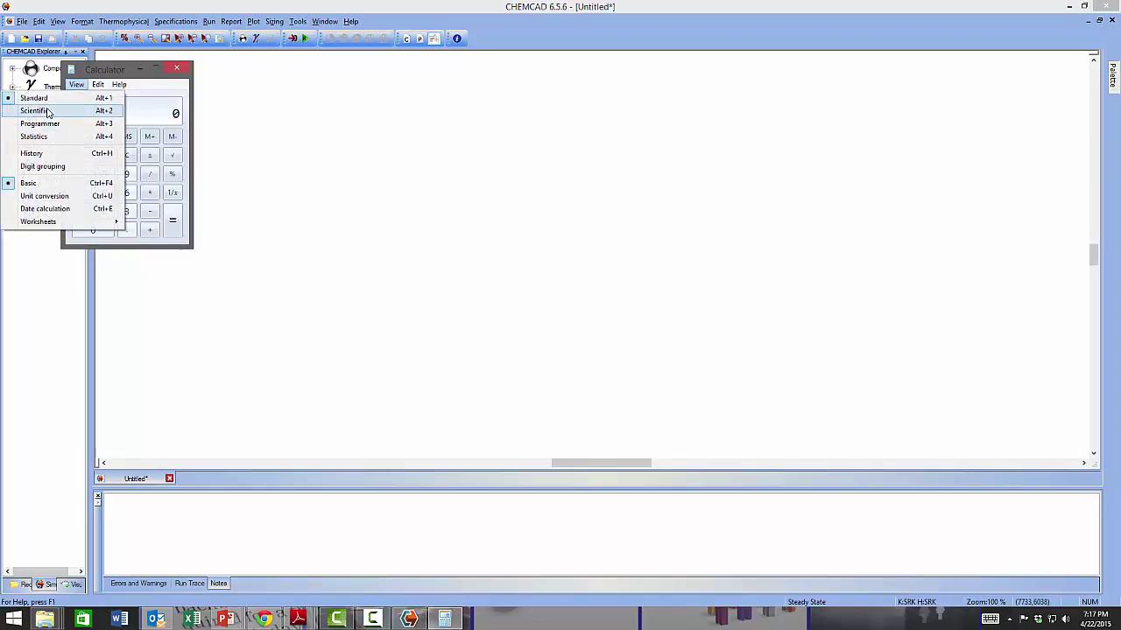
left_click(48, 112)
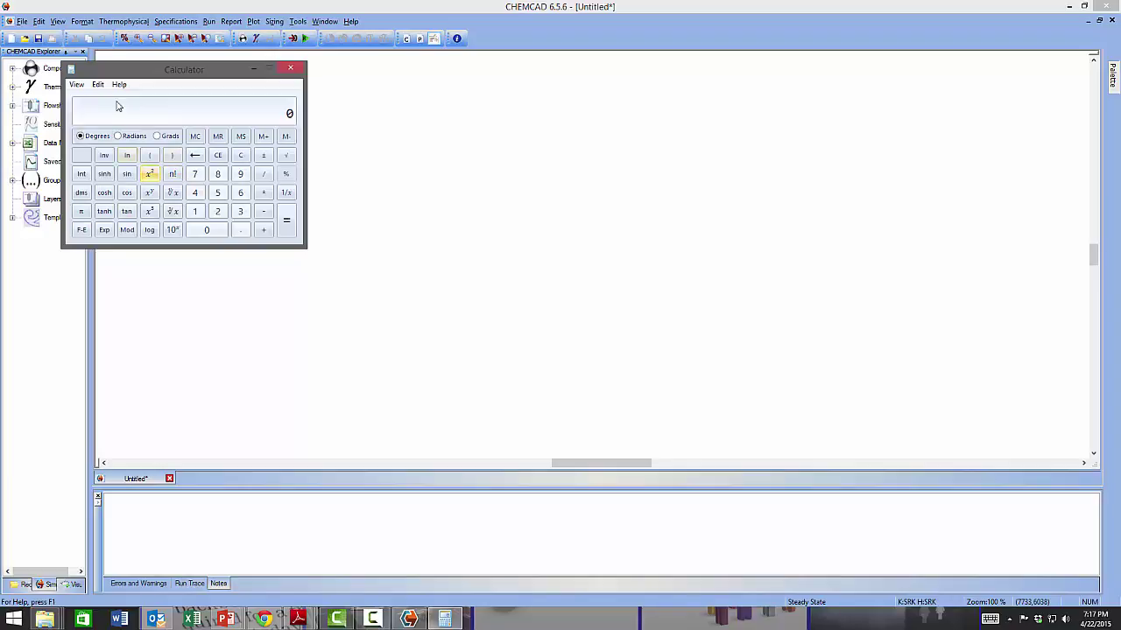
Look through the calculator's other available modes and close the calculator
left_click(77, 85)
left_click(70, 124)
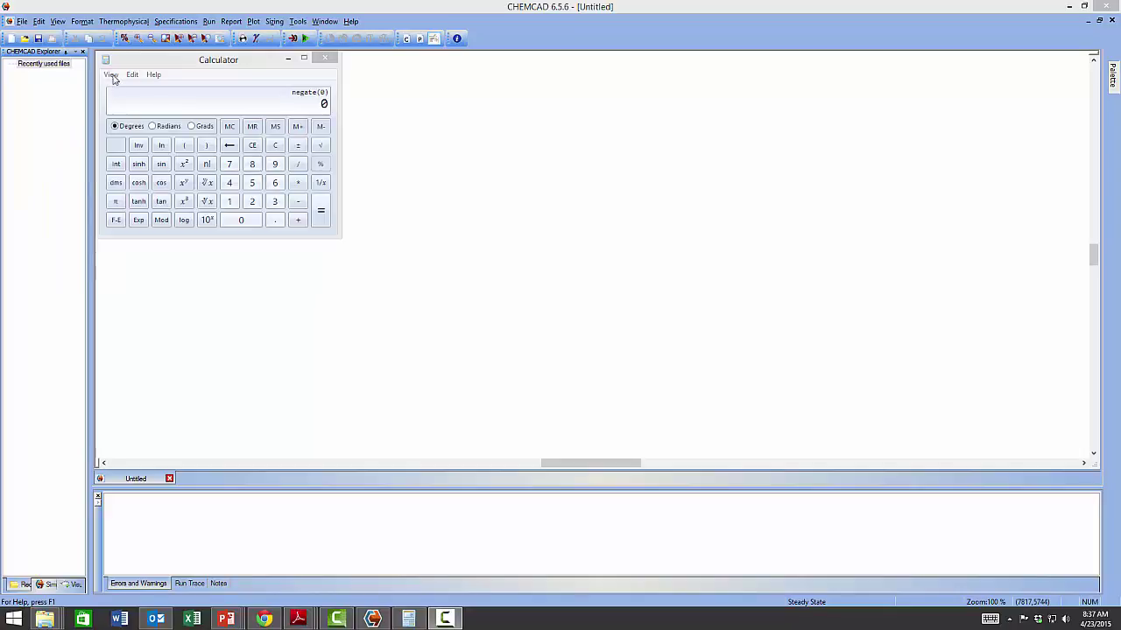
left_click(112, 76)
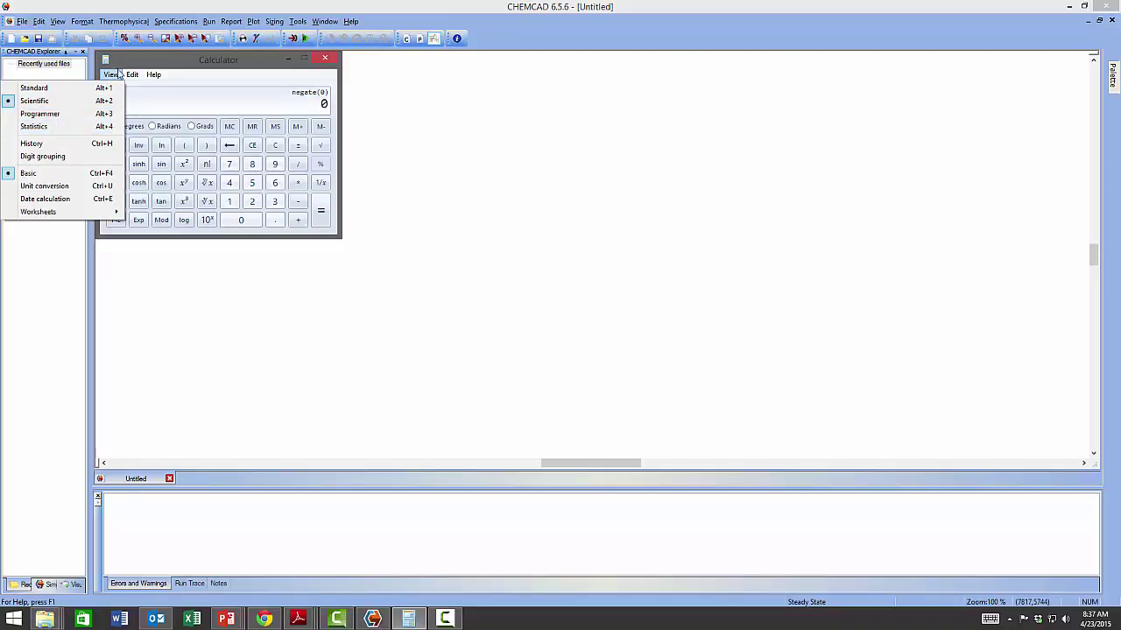
left_click(219, 73)
left_click(326, 60)
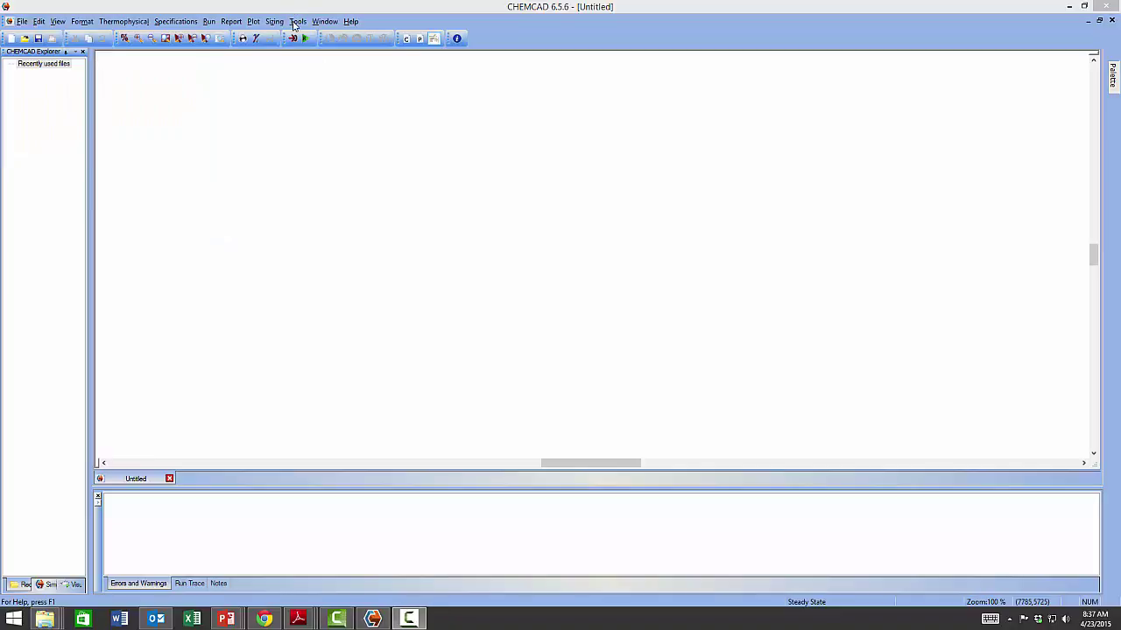
Open the viscosity converter in the engineering units calculator
left_click(296, 22)
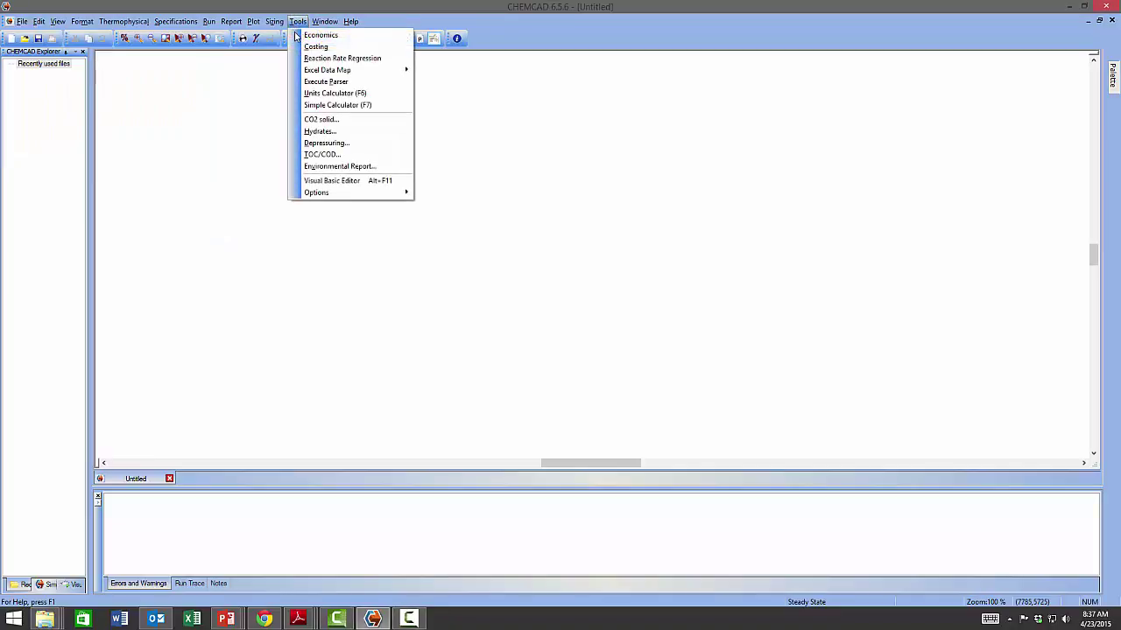
left_click(326, 94)
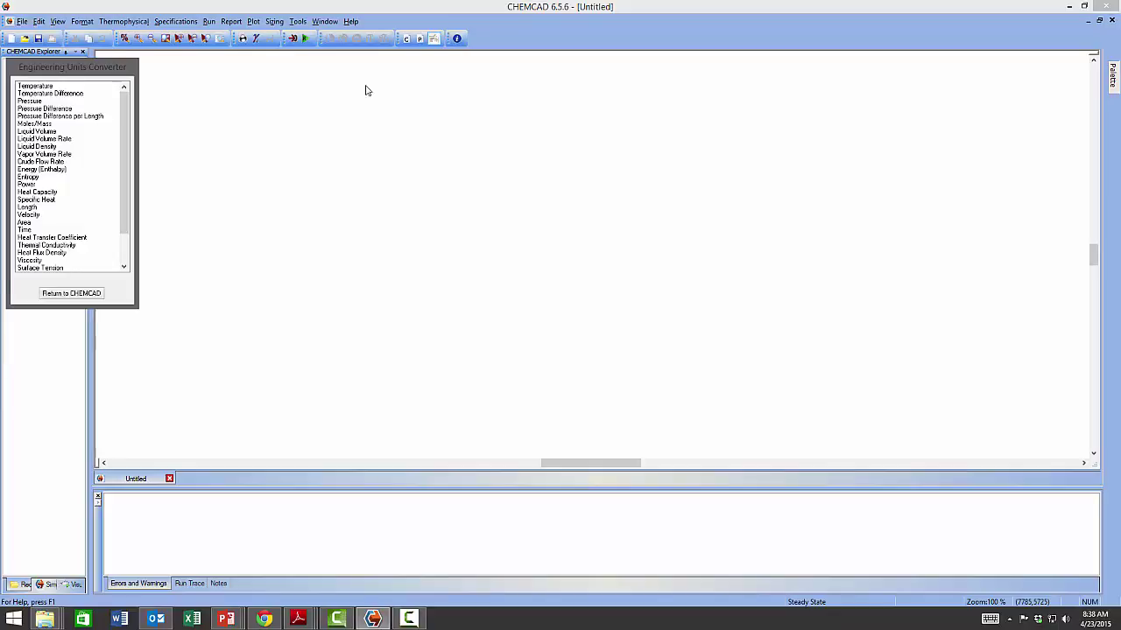
left_click(33, 261)
double_click(33, 261)
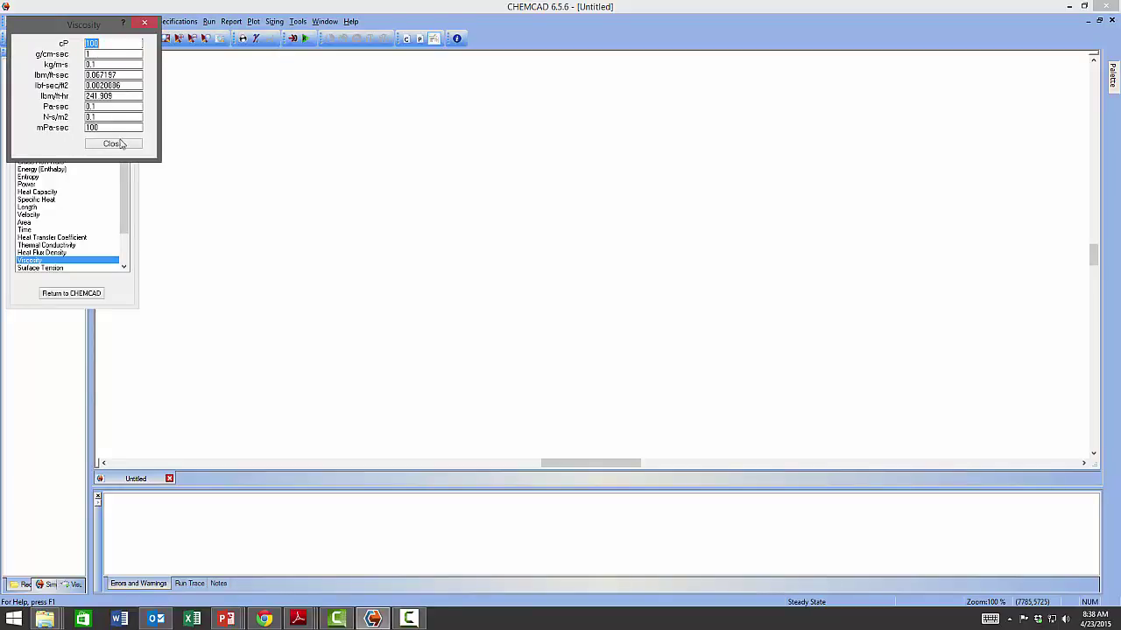
Convert a viscosity of 1 cP to the other units and close the engineering units converter
left_click(107, 45)
left_click_drag(107, 44, 82, 45)
type("1")
key("Return")
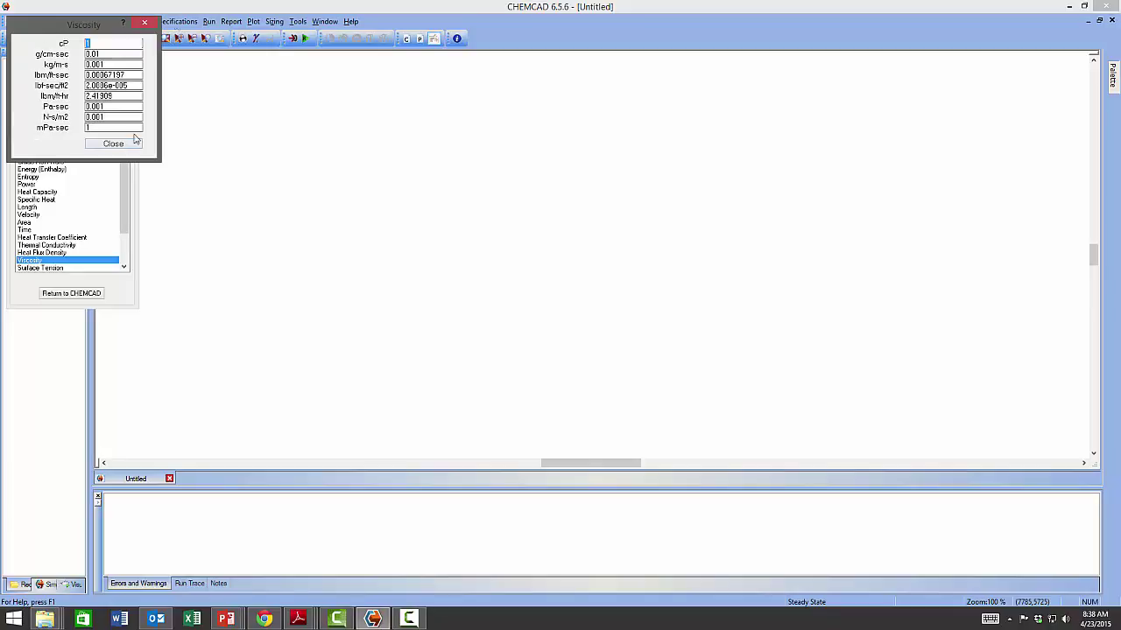
left_click(146, 22)
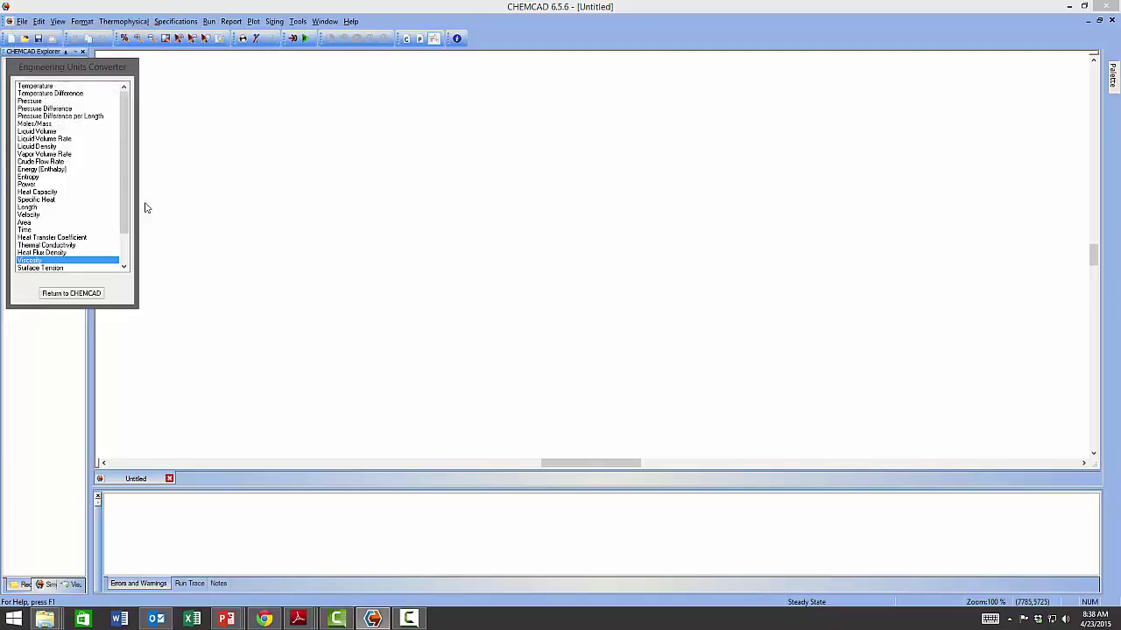
left_click(91, 295)
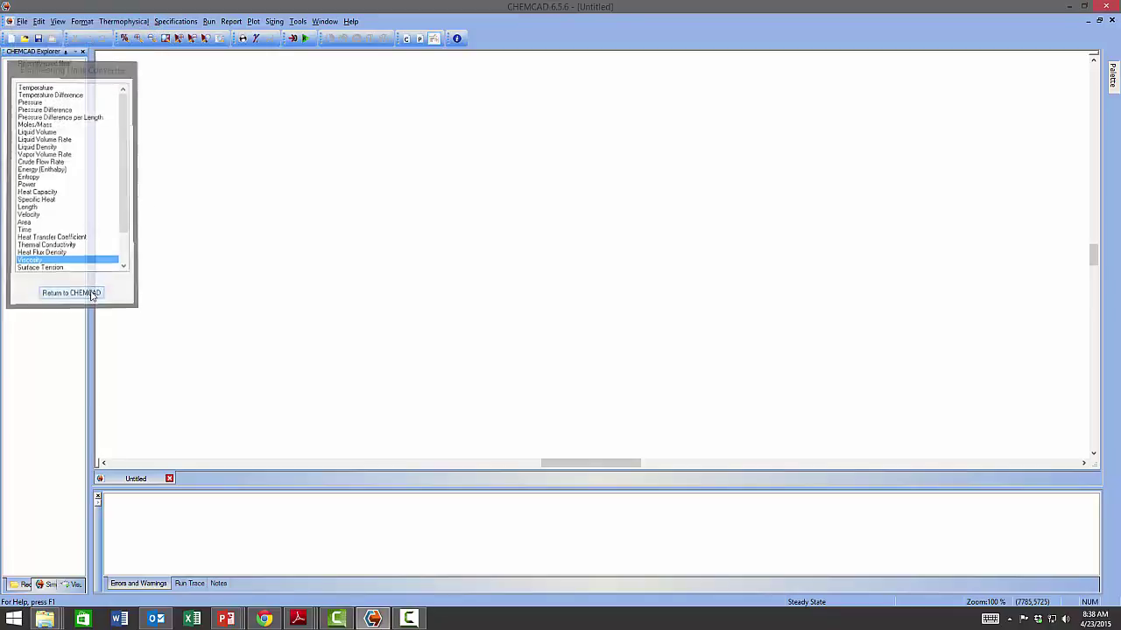
Examine the commands available for tools, window arrangement and formatting
left_click(300, 22)
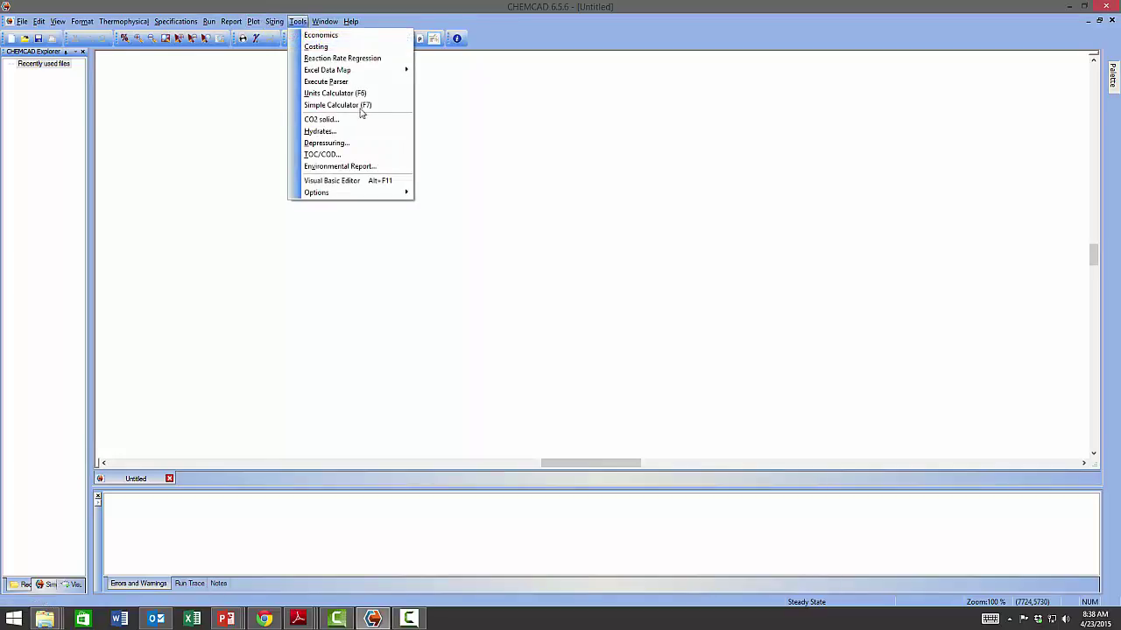
left_click(302, 24)
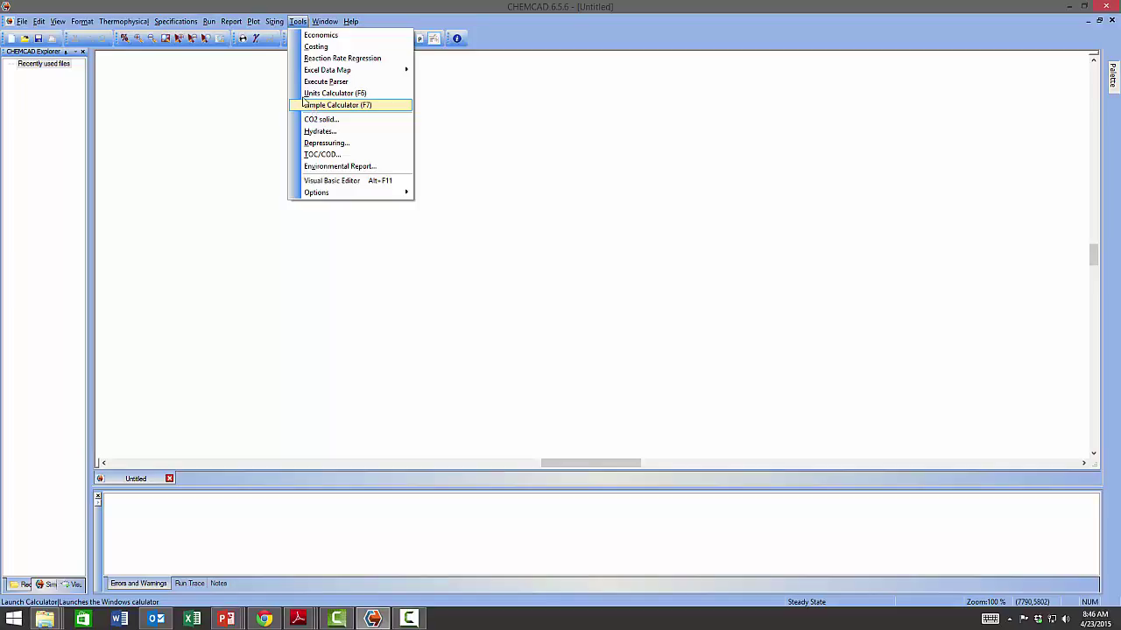
mouse_move(346, 22)
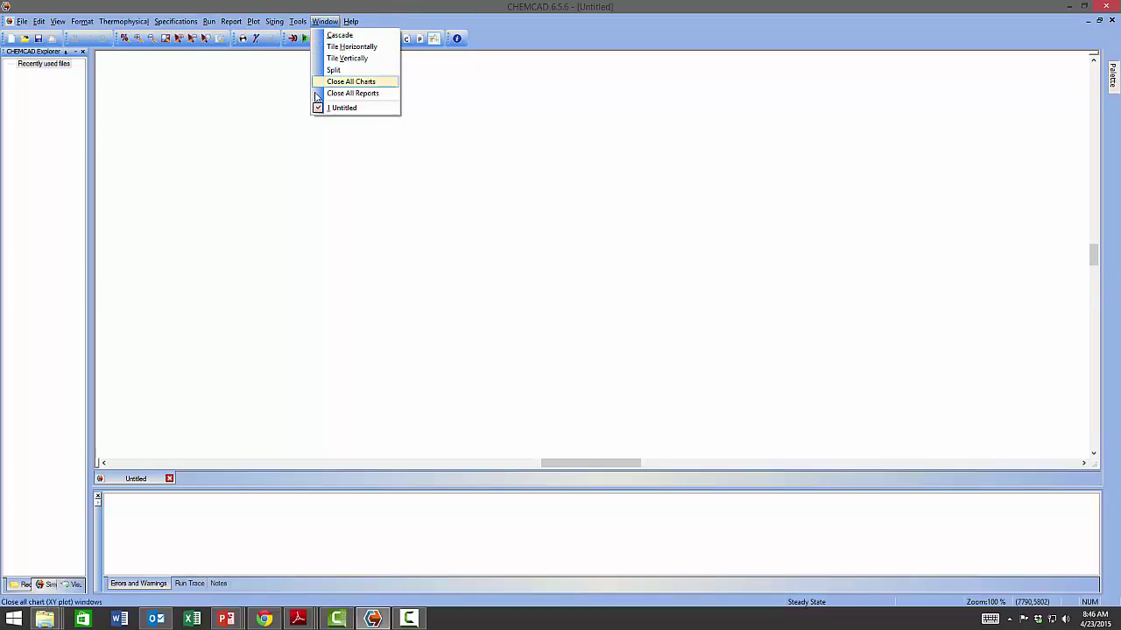
left_click(325, 21)
left_click(325, 21)
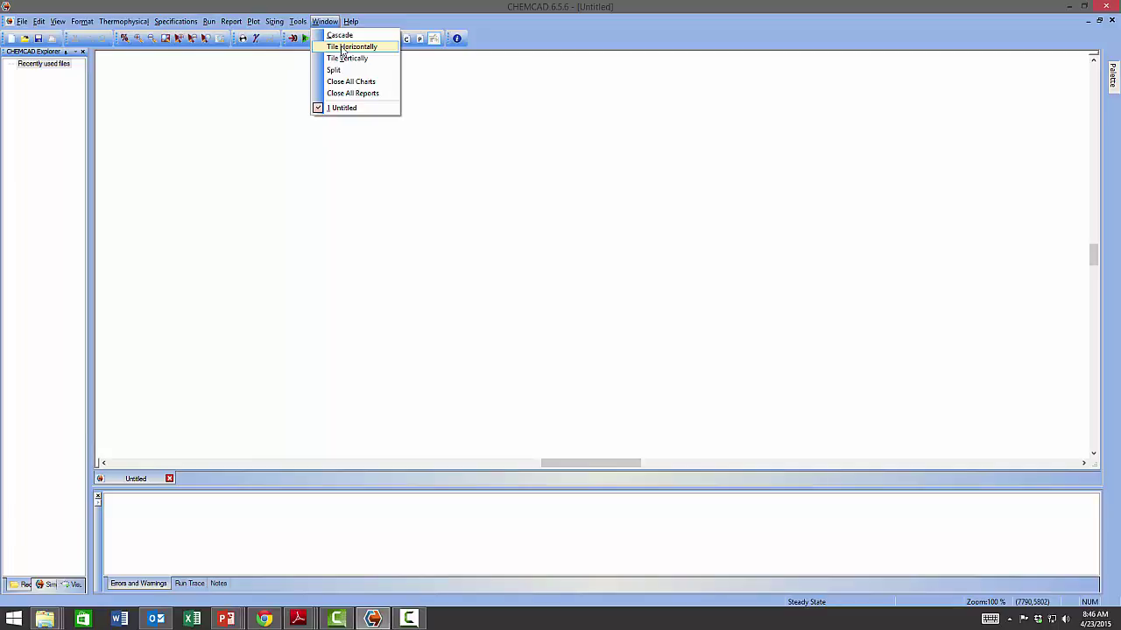
mouse_move(352, 23)
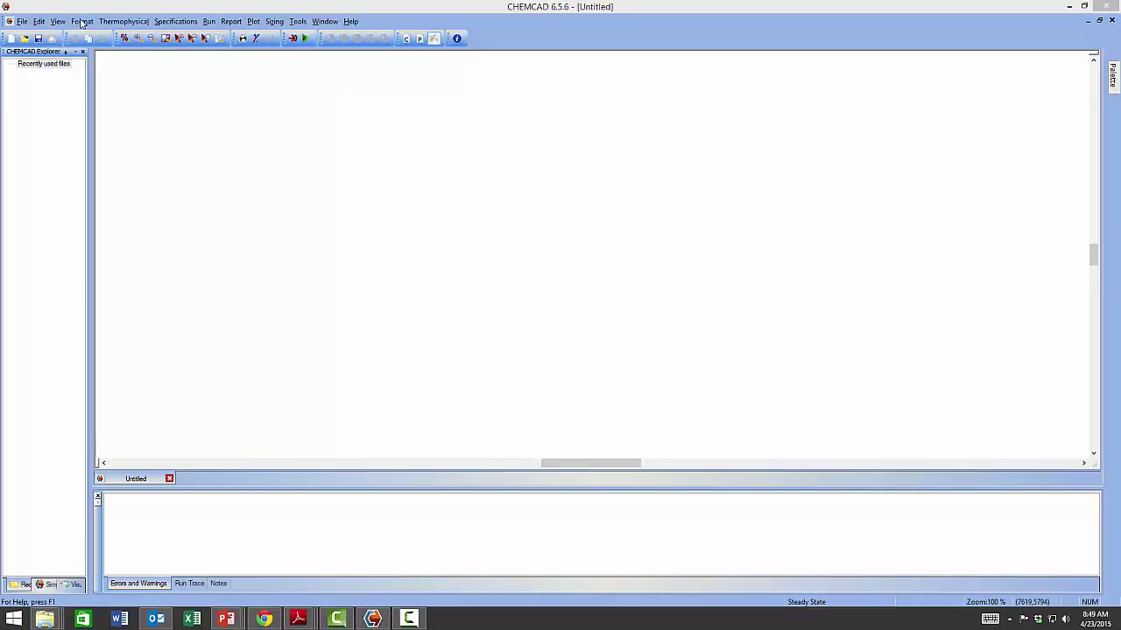
left_click(81, 21)
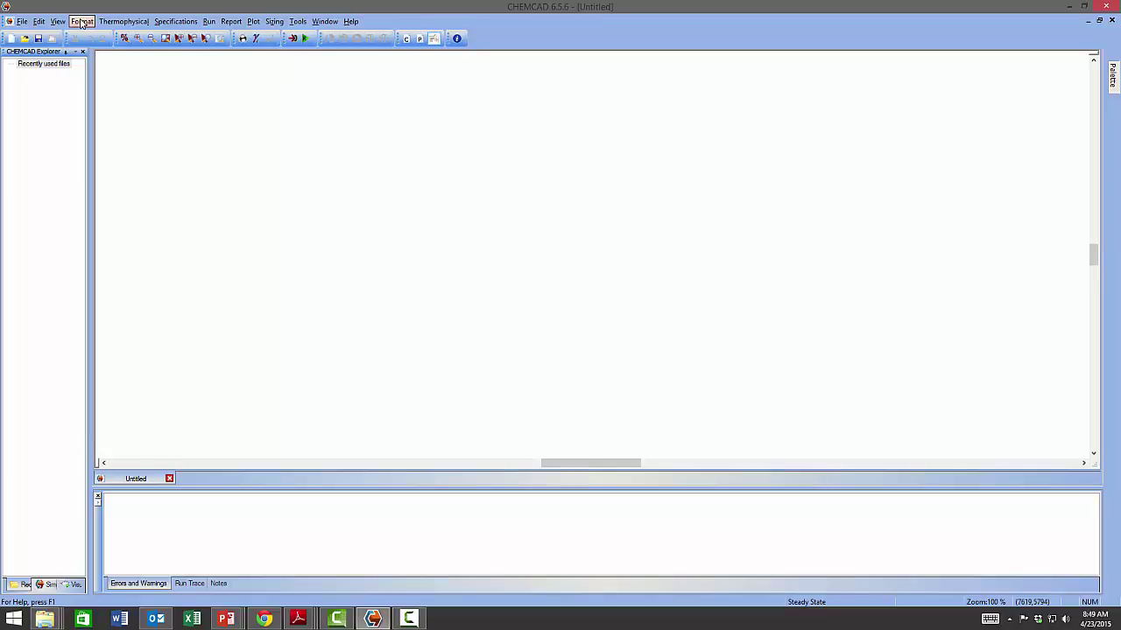
left_click(81, 23)
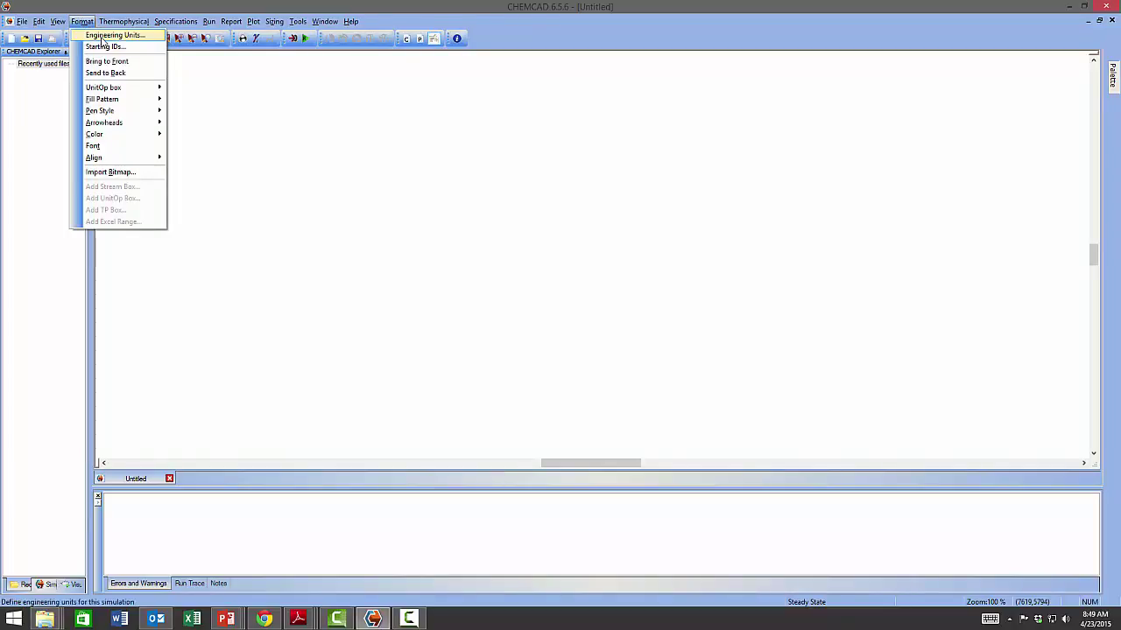
Open the thermodynamic settings and look through the available global K-value models without changing the selection
mouse_move(114, 25)
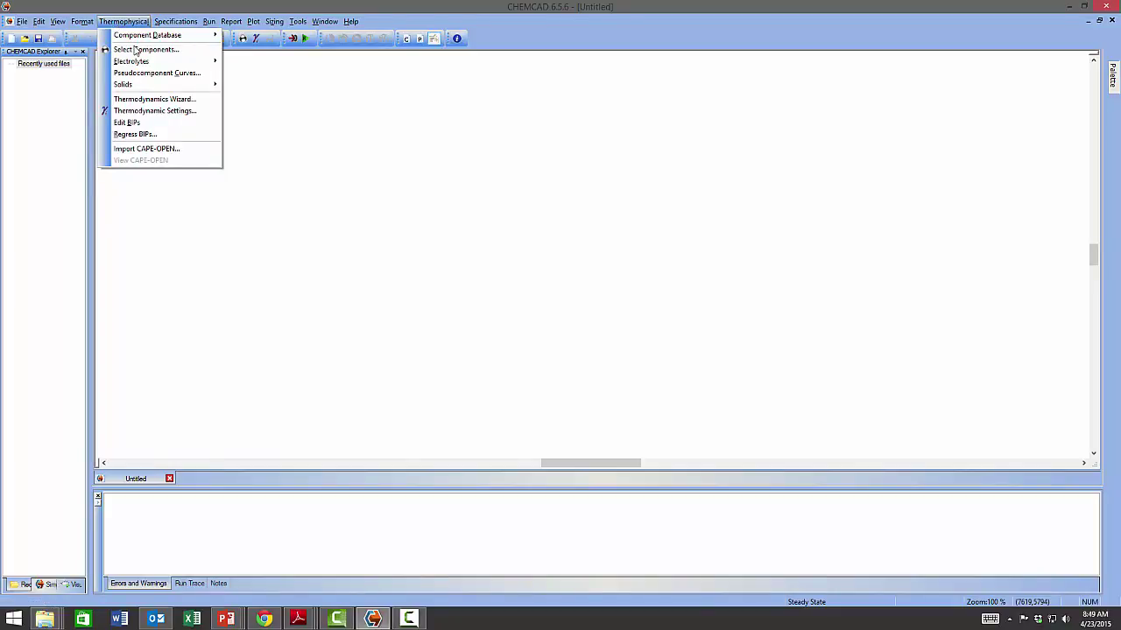
left_click(165, 112)
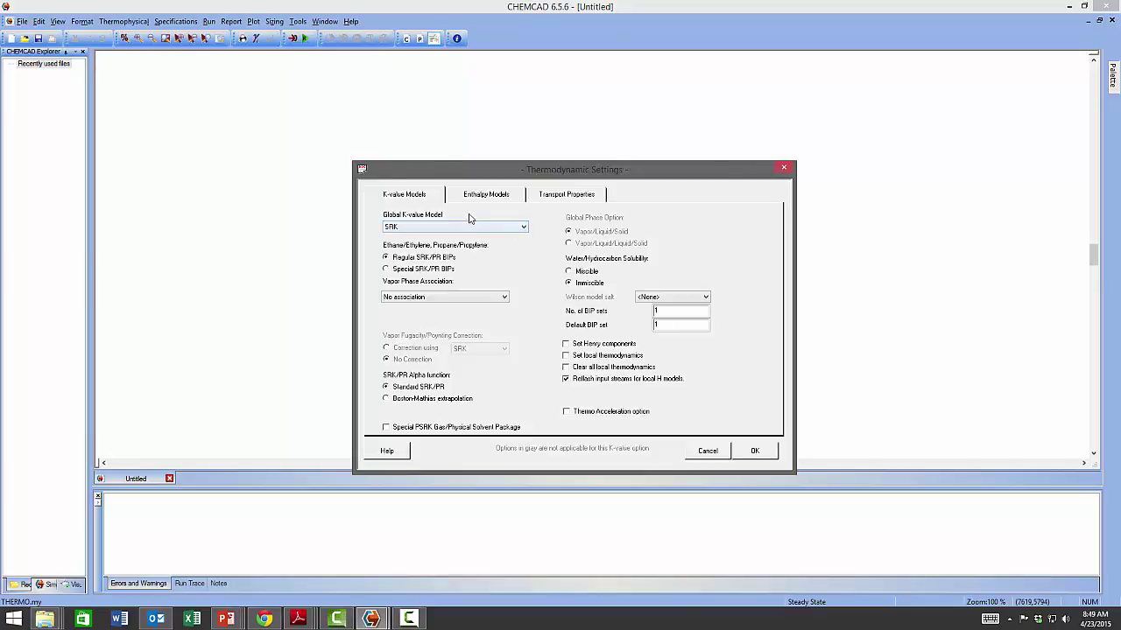
left_click(482, 229)
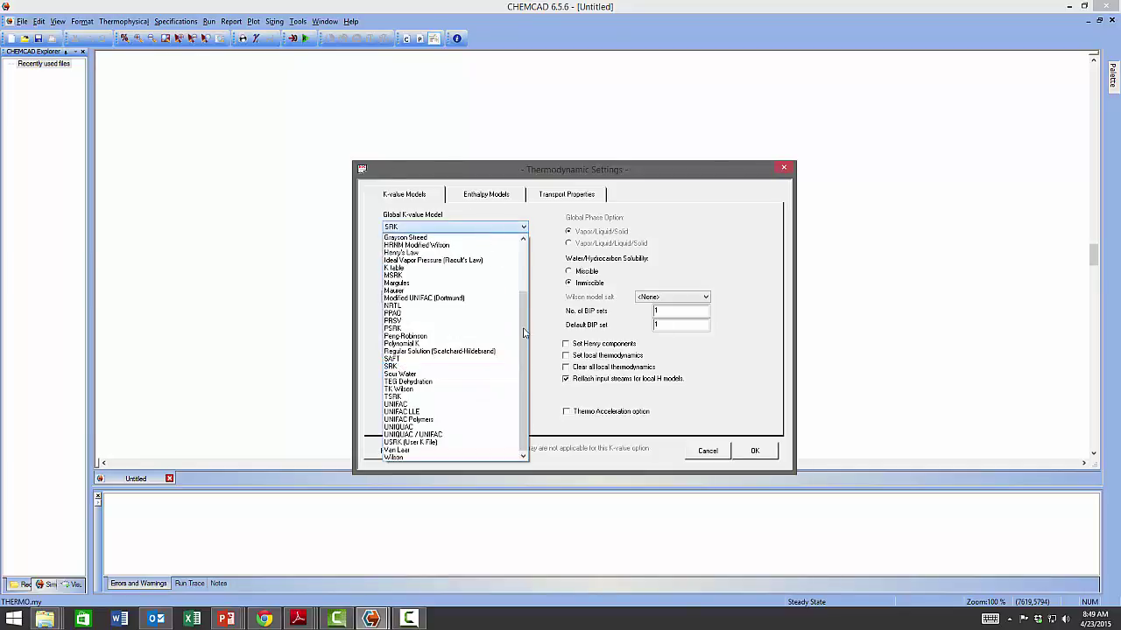
scroll(524, 307, "up", 3)
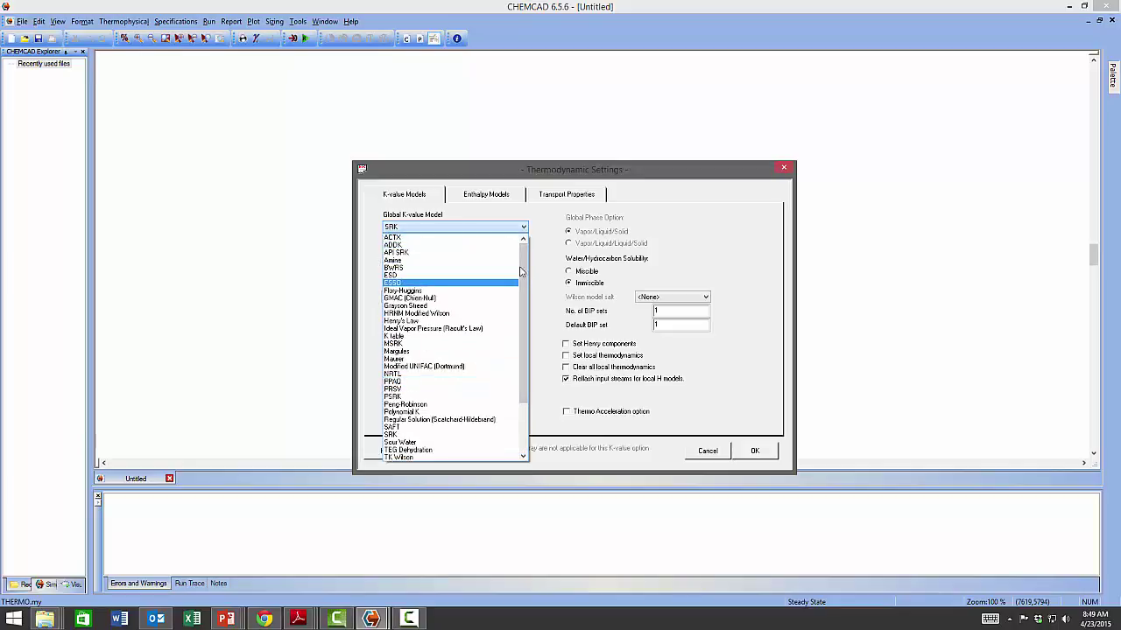
scroll(526, 262, "down", 3)
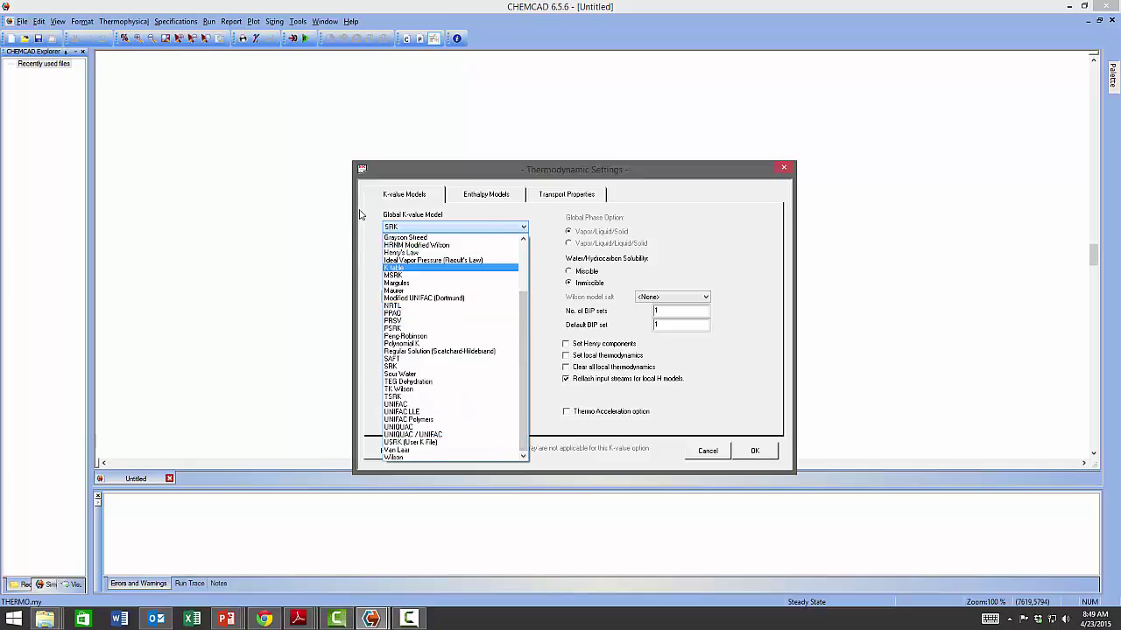
left_click(734, 220)
Review the global enthalpy models and transport property options and confirm the thermodynamic settings
left_click(501, 197)
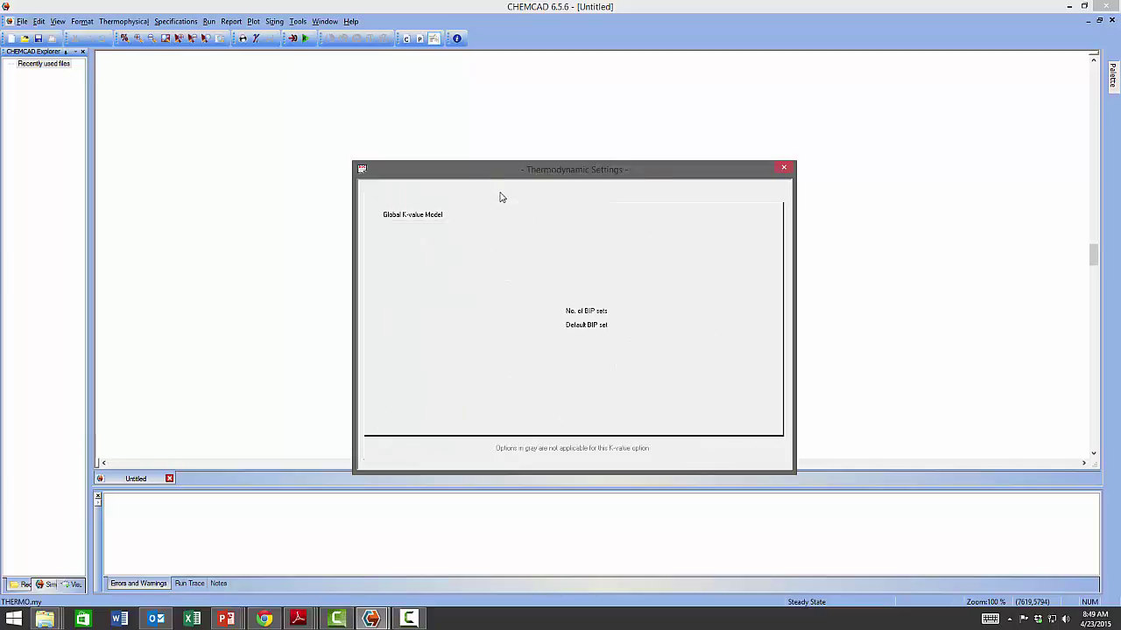
left_click(478, 230)
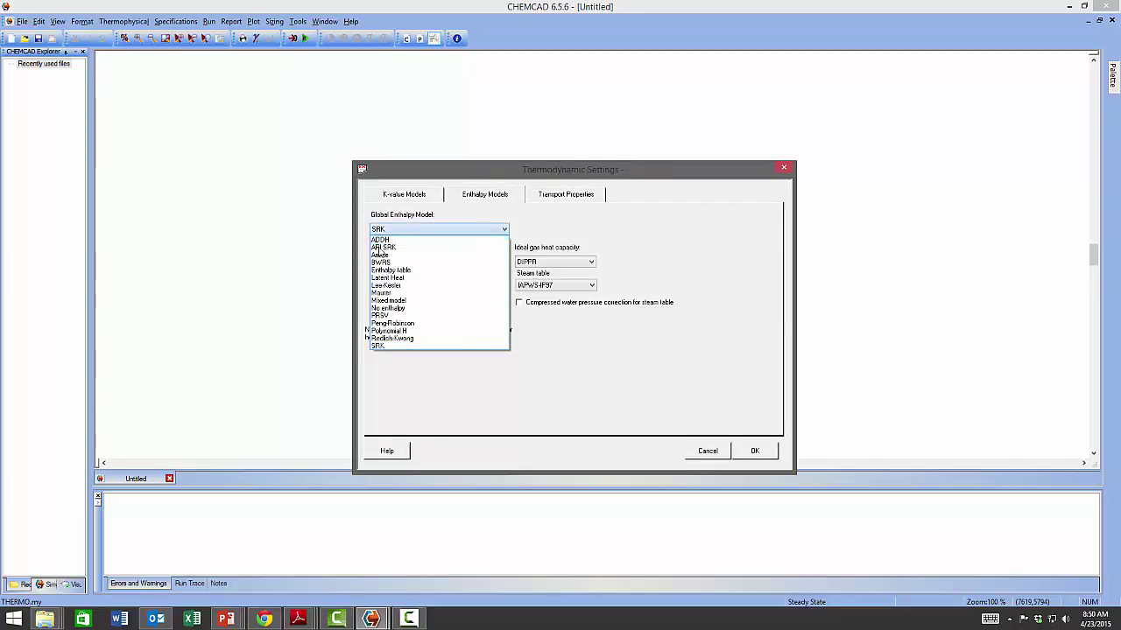
left_click(471, 215)
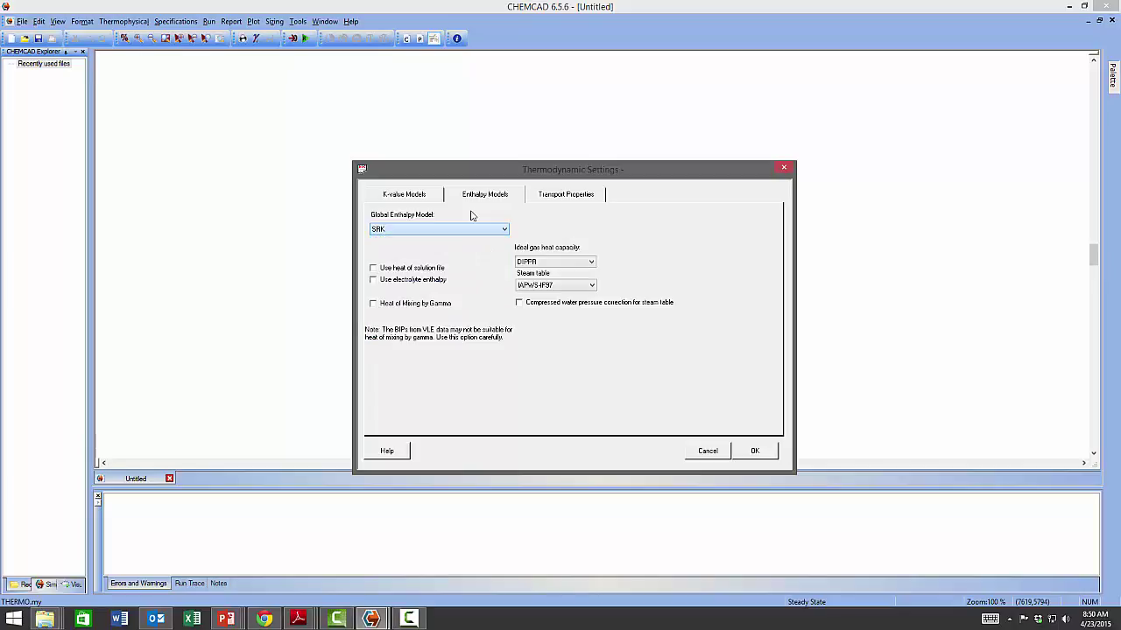
left_click(575, 195)
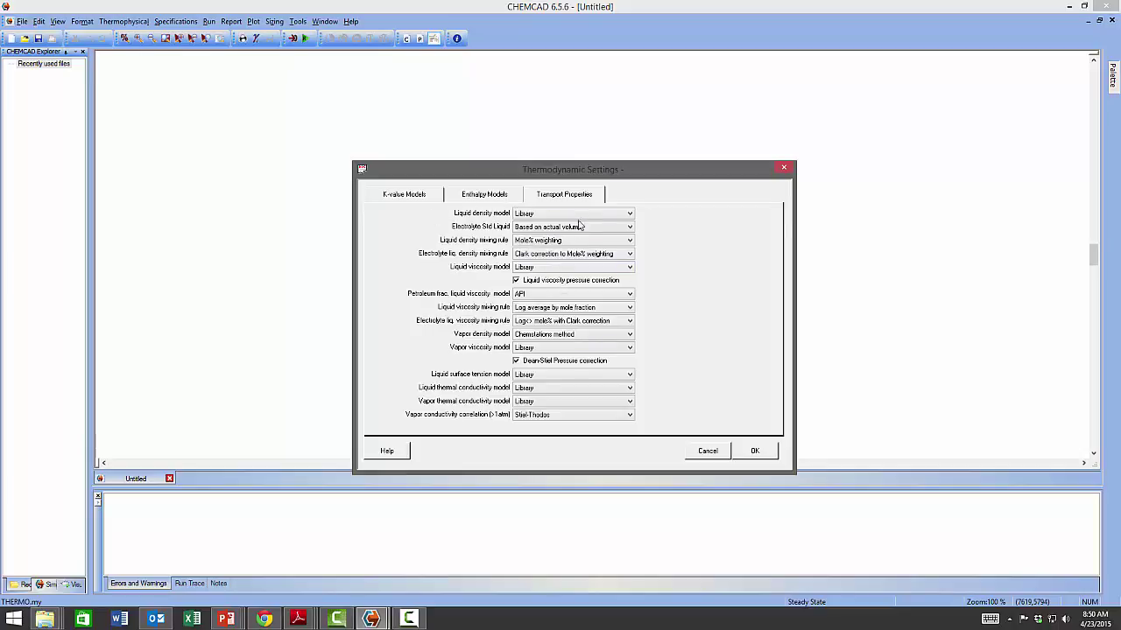
left_click(763, 456)
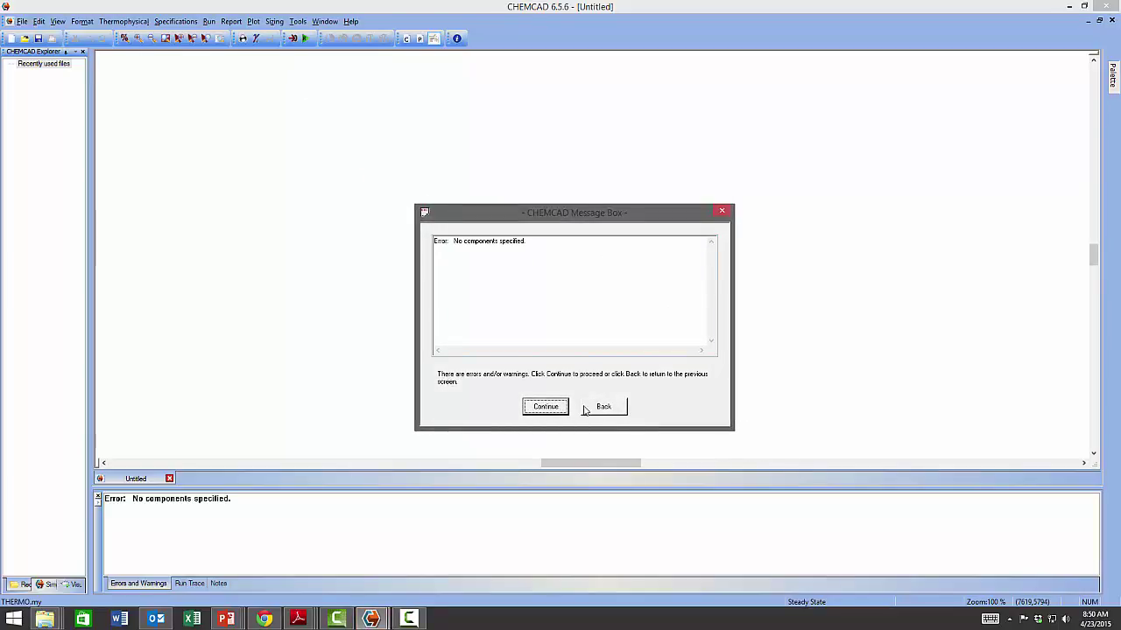
left_click(528, 408)
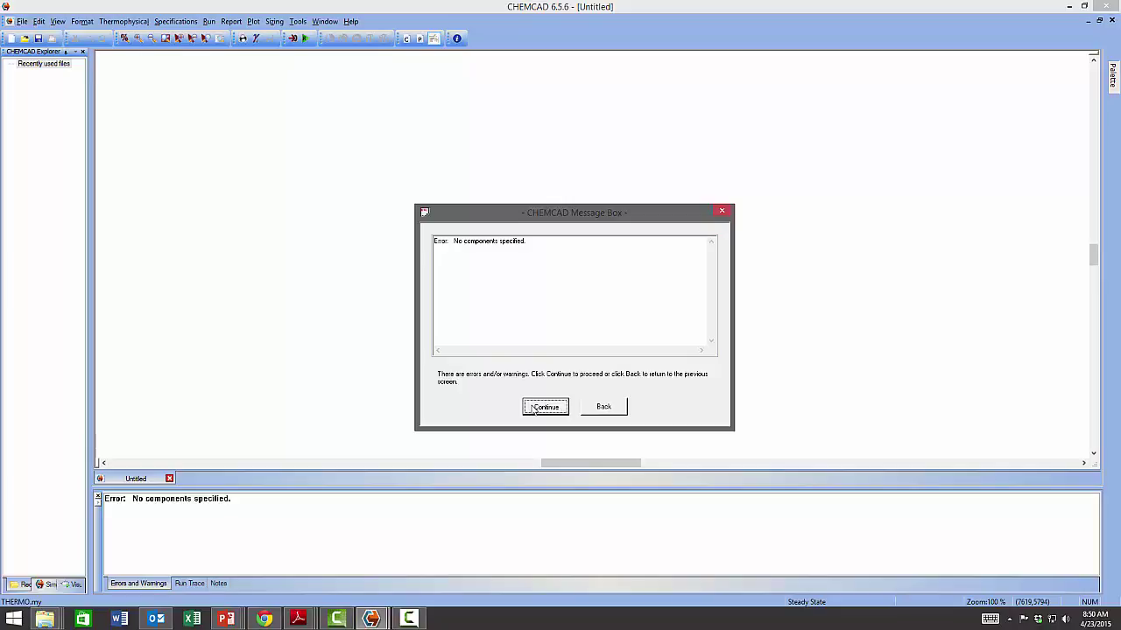
Examine the commands available for stream specifications, view options, running simulations and reports
left_click(171, 22)
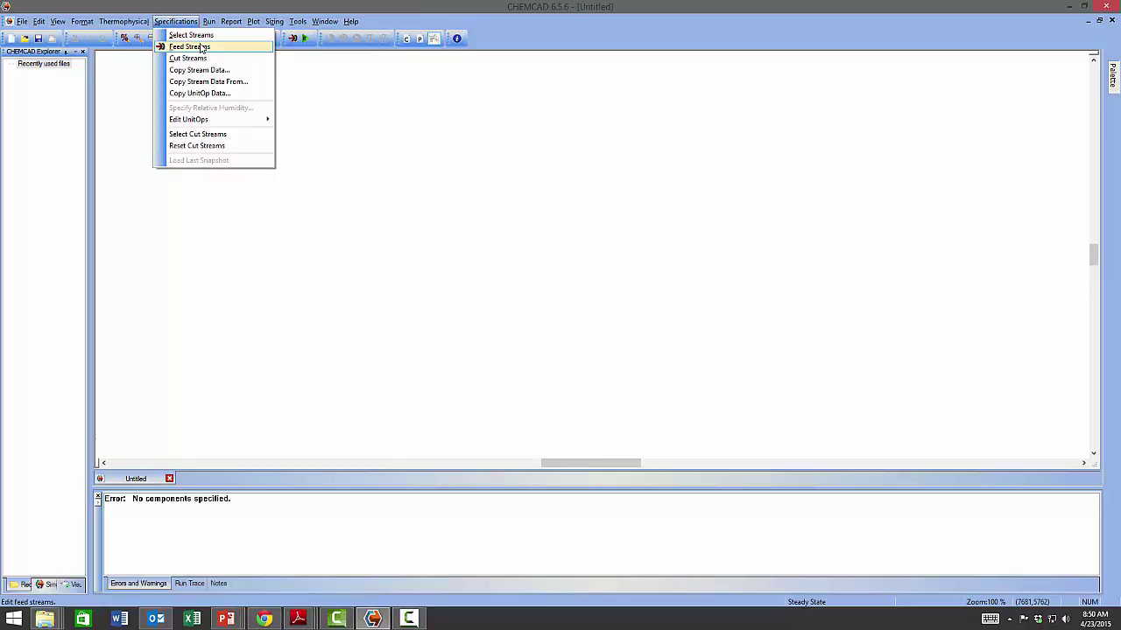
left_click(62, 19)
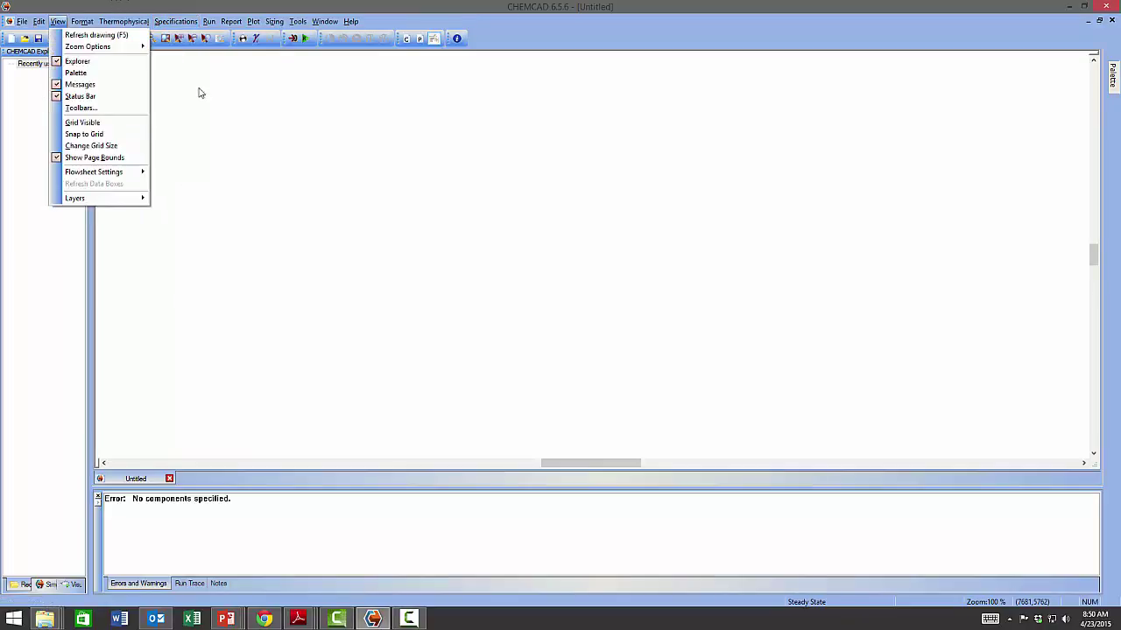
mouse_move(123, 21)
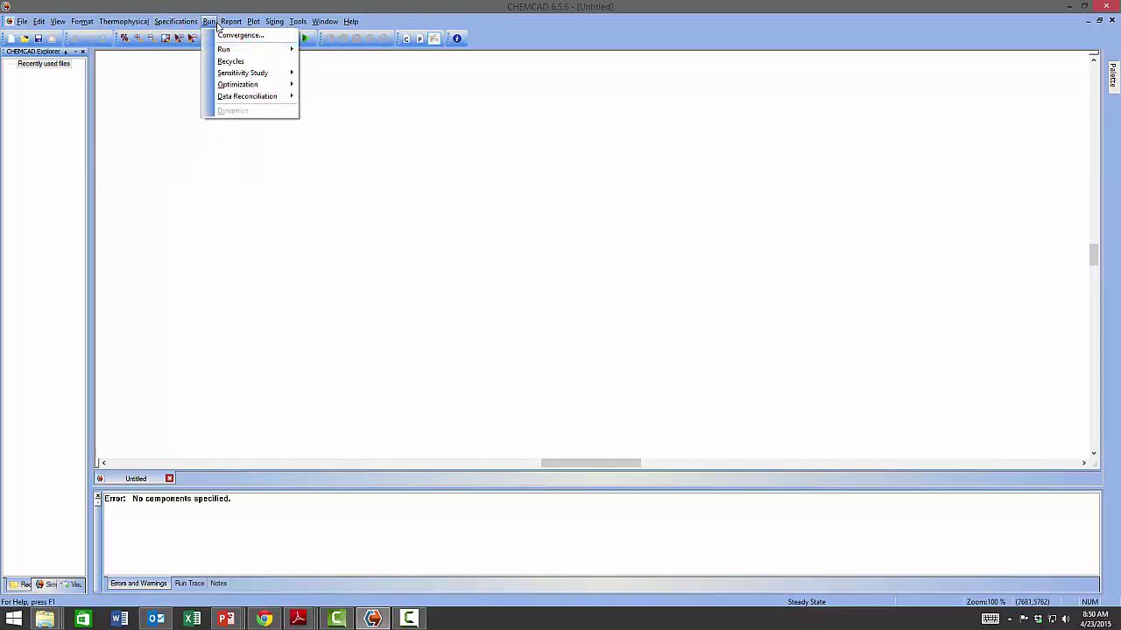
mouse_move(224, 29)
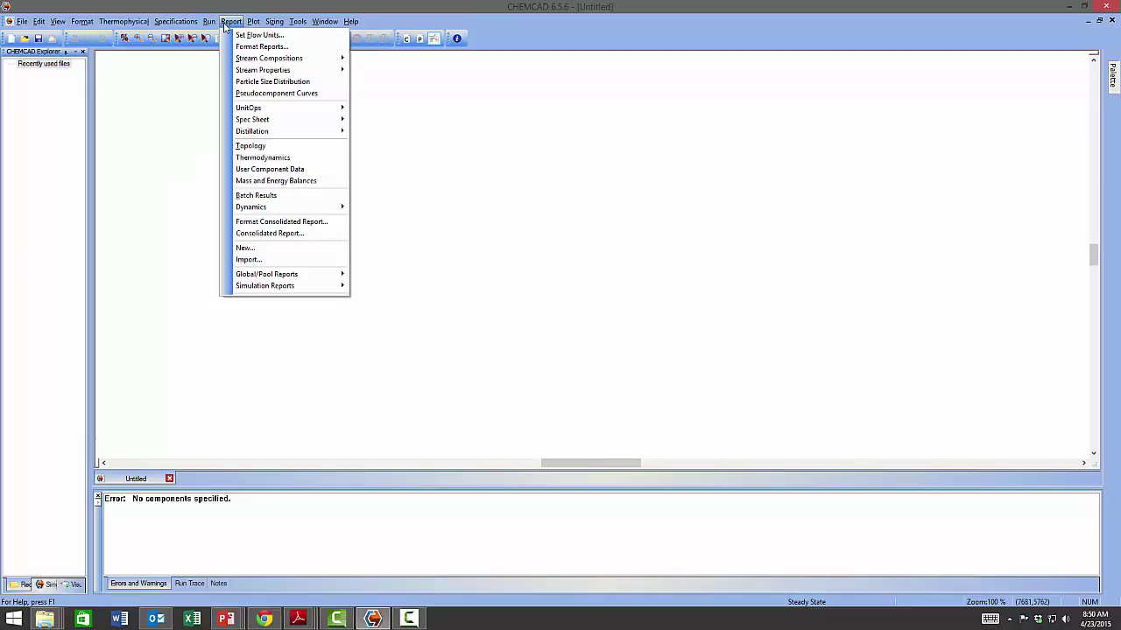